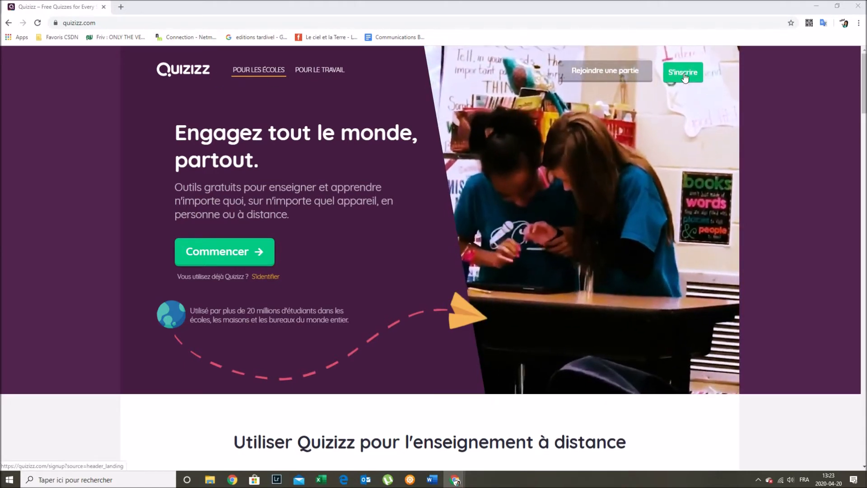
- After a detour to the sign-up form, log in to Quizizz via Google with the school account
left_click(684, 73)
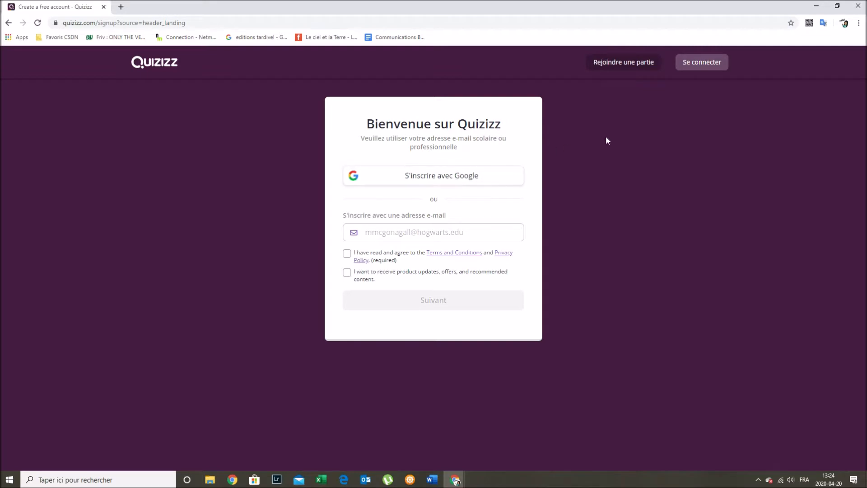
left_click(7, 25)
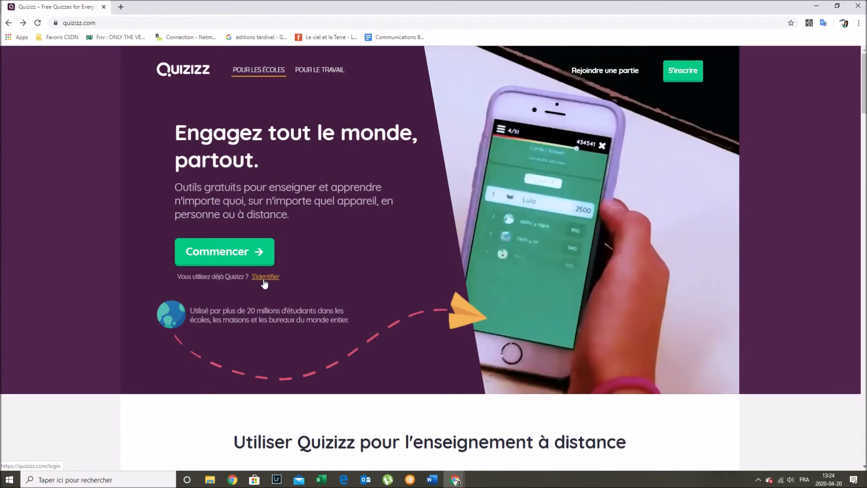
left_click(264, 277)
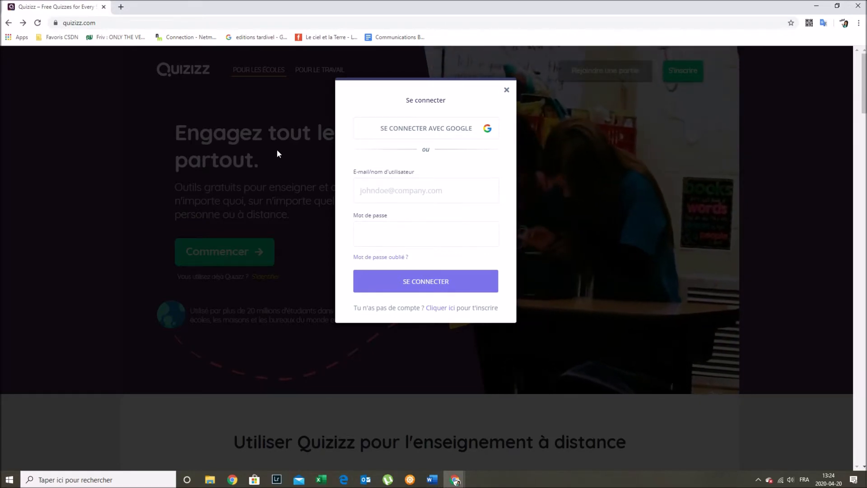
left_click(421, 131)
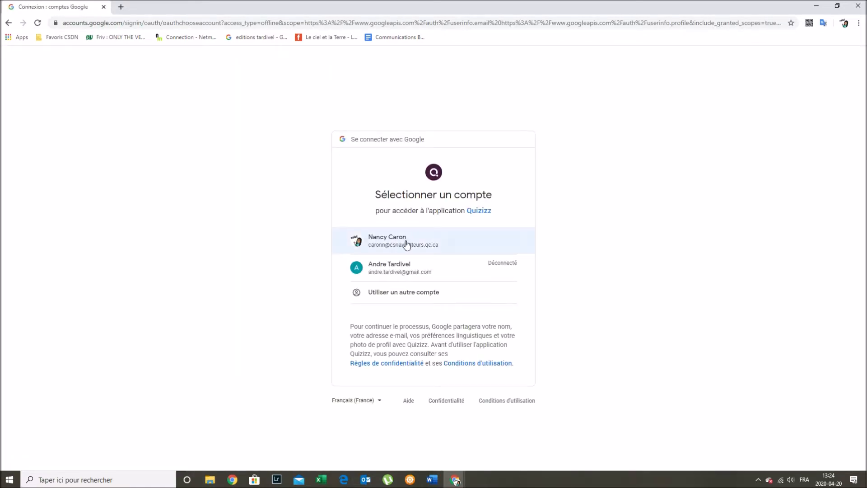
left_click(406, 242)
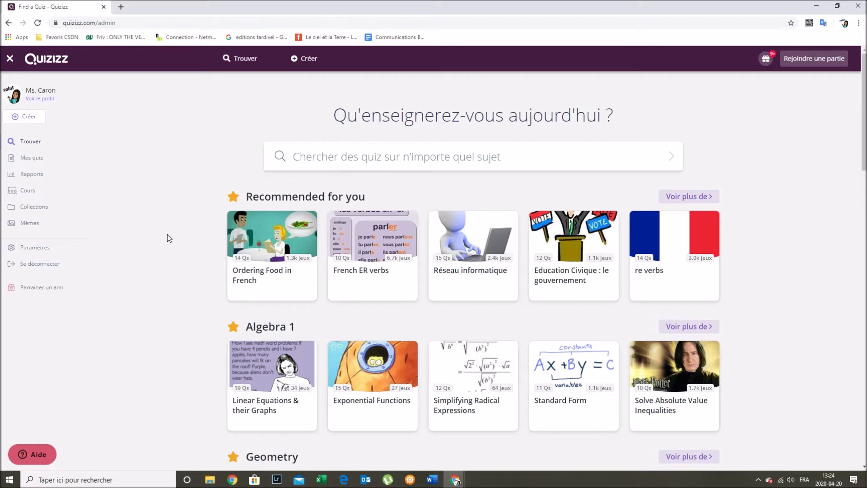
scroll(167, 238, "down", 1)
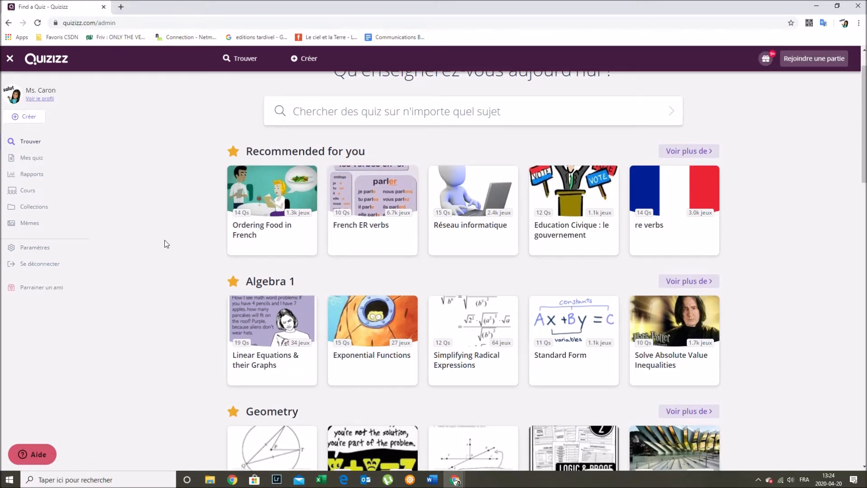
scroll(159, 240, "up", 1)
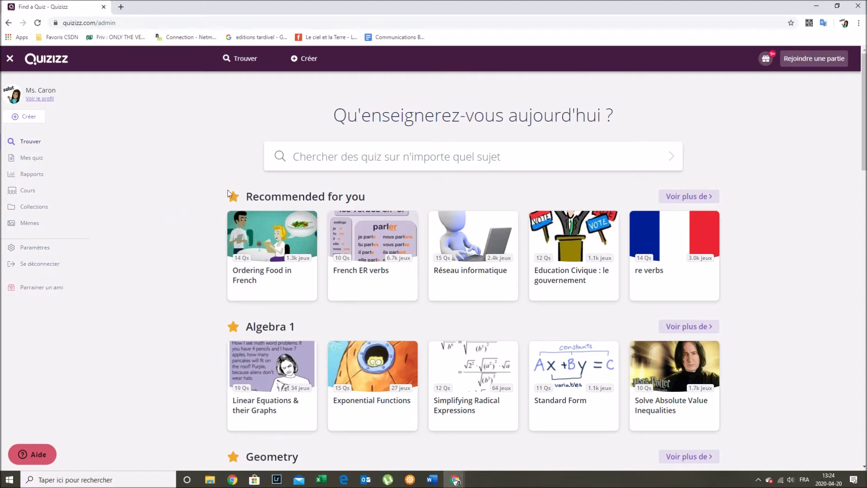
scroll(262, 356, "down", 1)
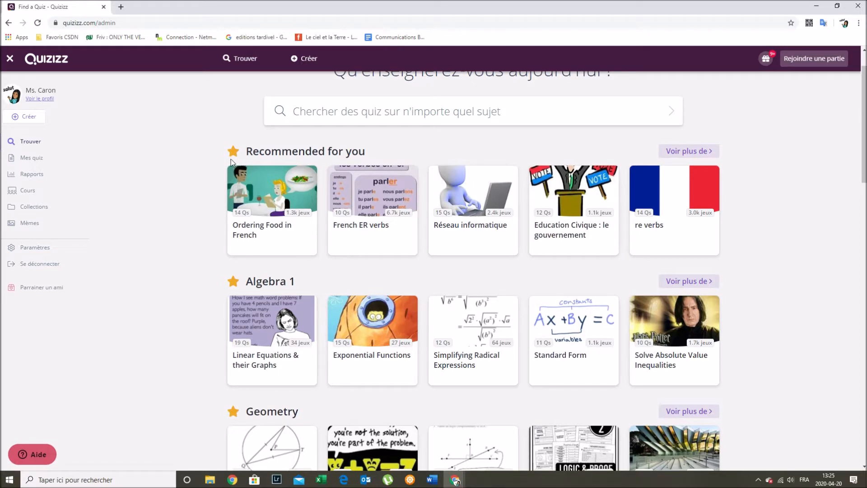
scroll(232, 163, "down", 1)
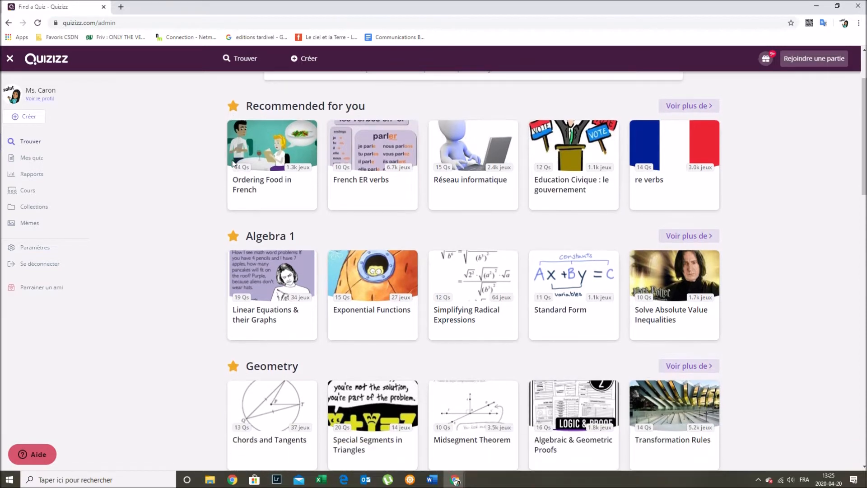
scroll(271, 186, "down", 1)
scroll(270, 186, "down", 3)
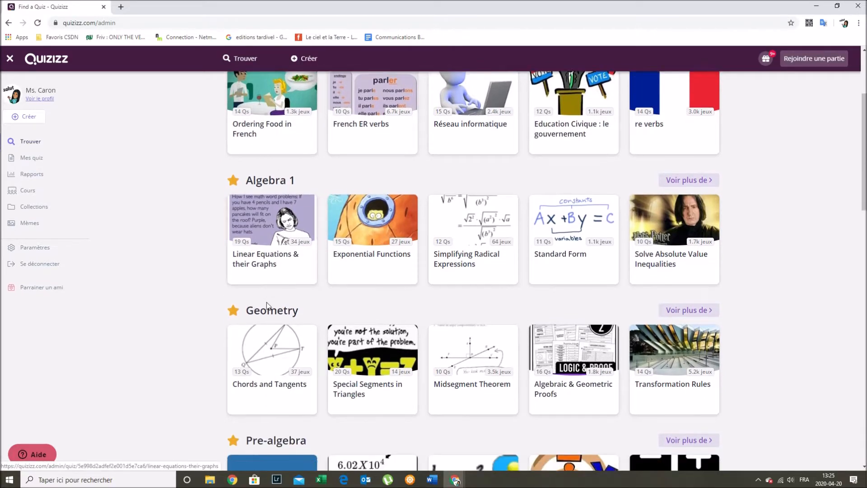
scroll(275, 254, "down", 5)
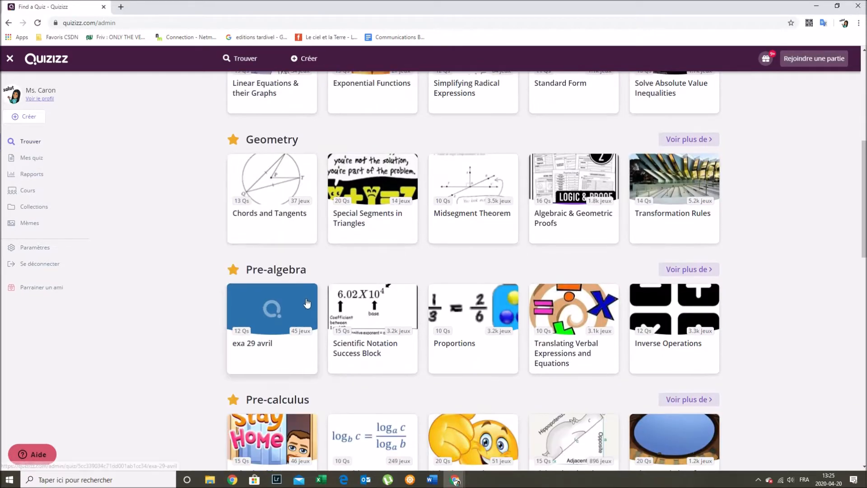
scroll(271, 252, "down", 2)
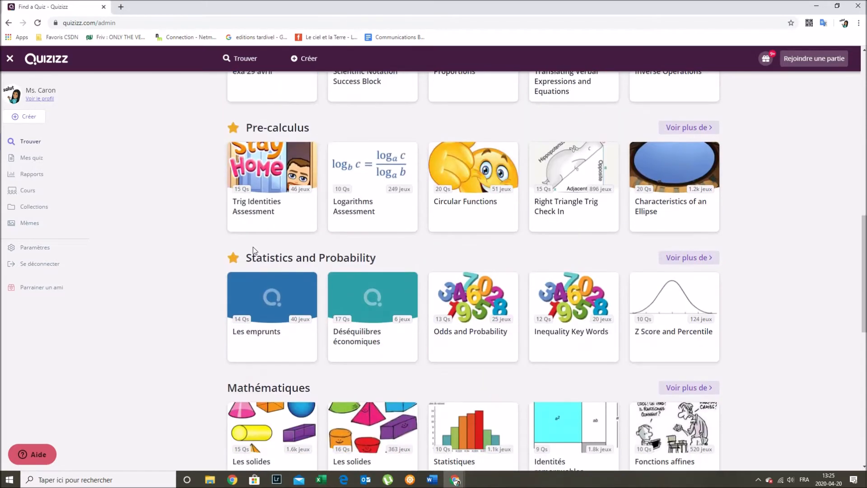
scroll(330, 262, "down", 7)
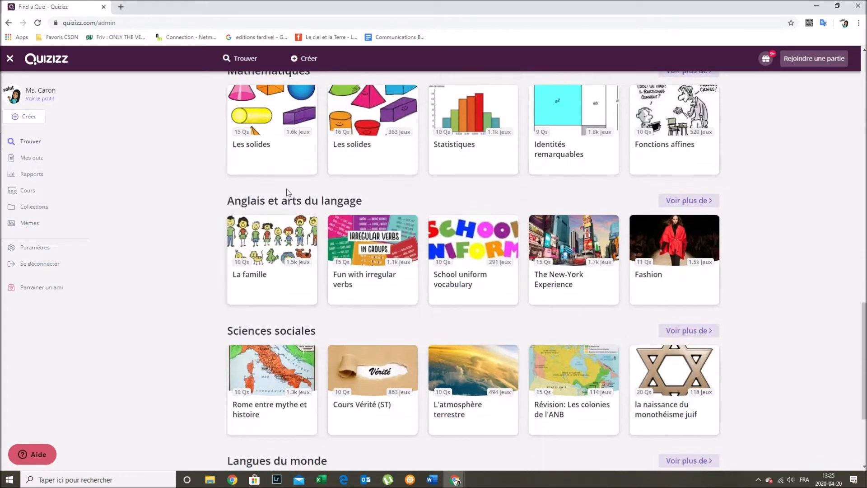
scroll(278, 266, "down", 3)
scroll(260, 283, "down", 1)
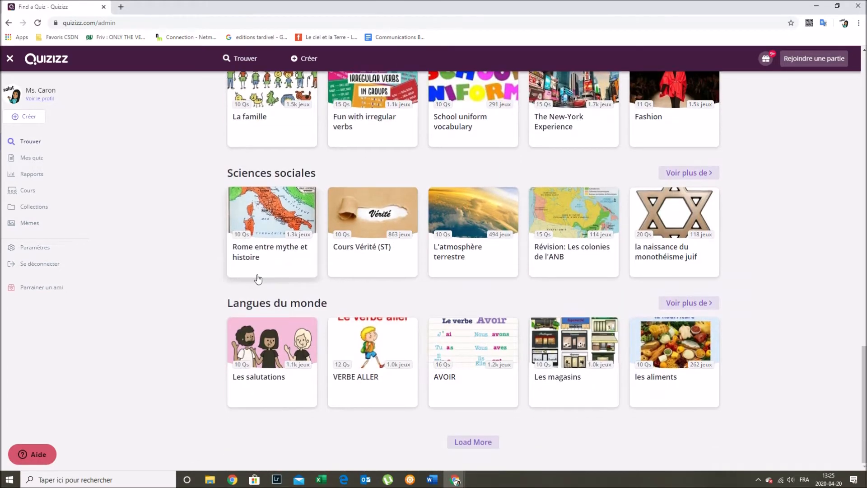
scroll(260, 292, "up", 7)
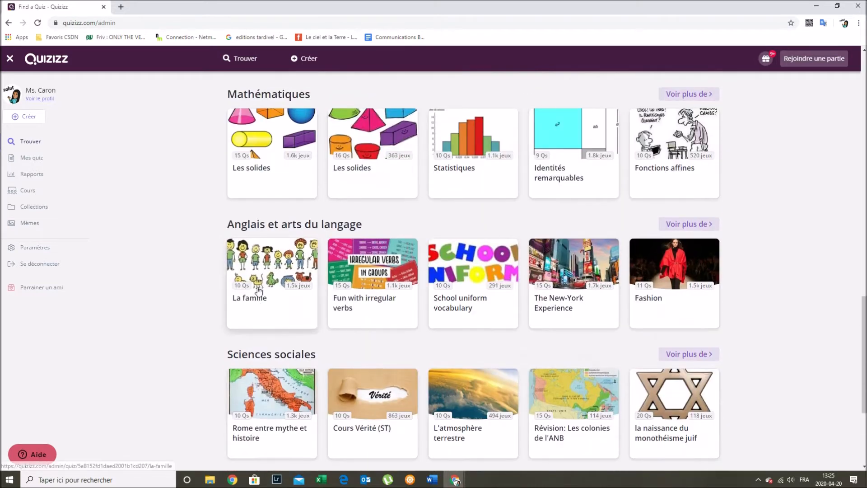
scroll(258, 291, "up", 6)
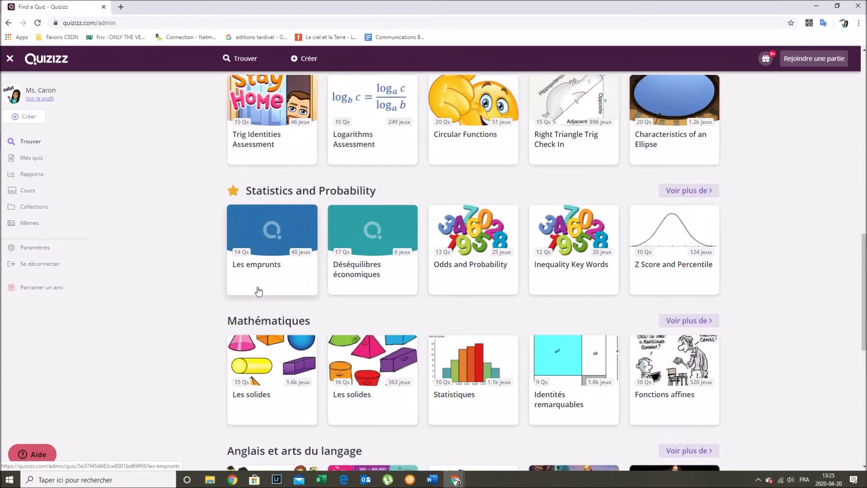
scroll(258, 290, "up", 1)
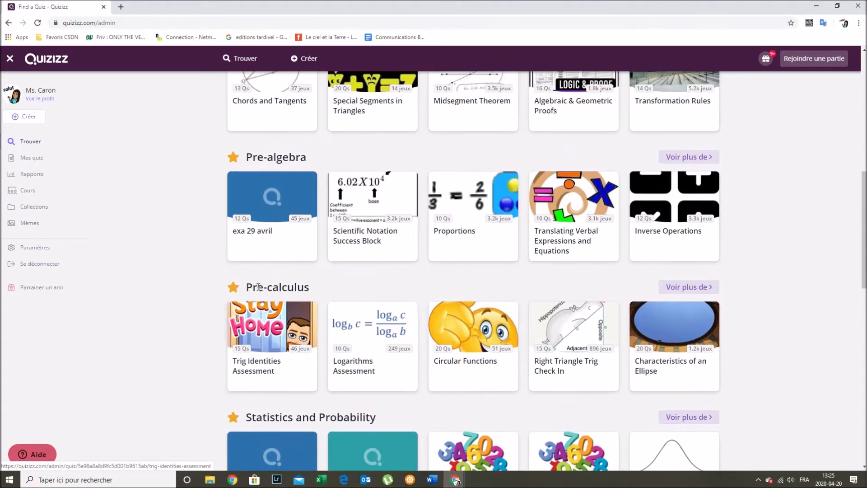
scroll(259, 287, "up", 3)
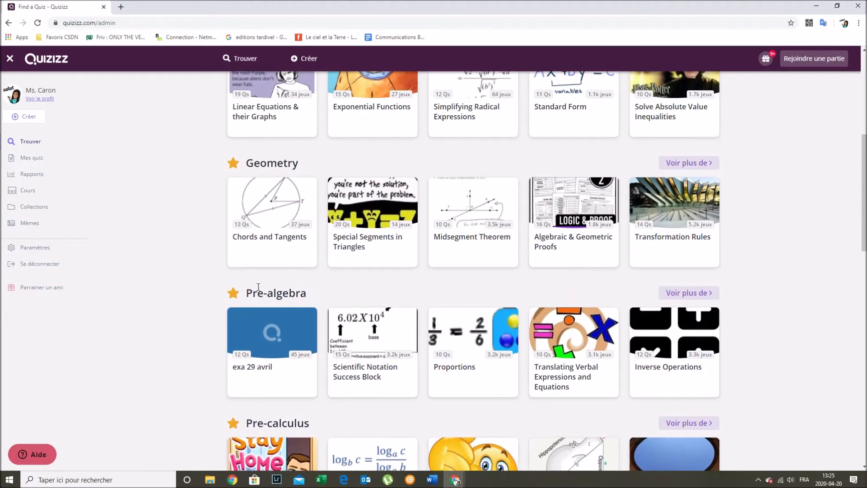
scroll(258, 287, "up", 7)
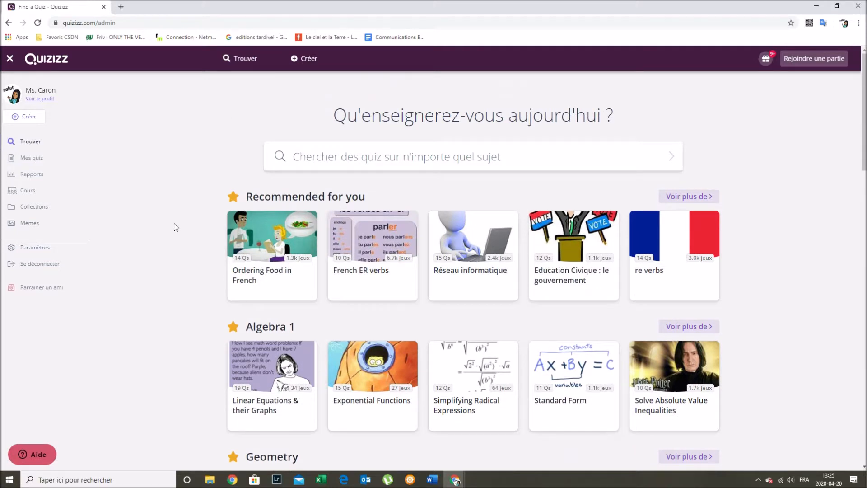
- Search the quiz library for 'poisson d'avril' and scroll through the 2360 French results
left_click(29, 143)
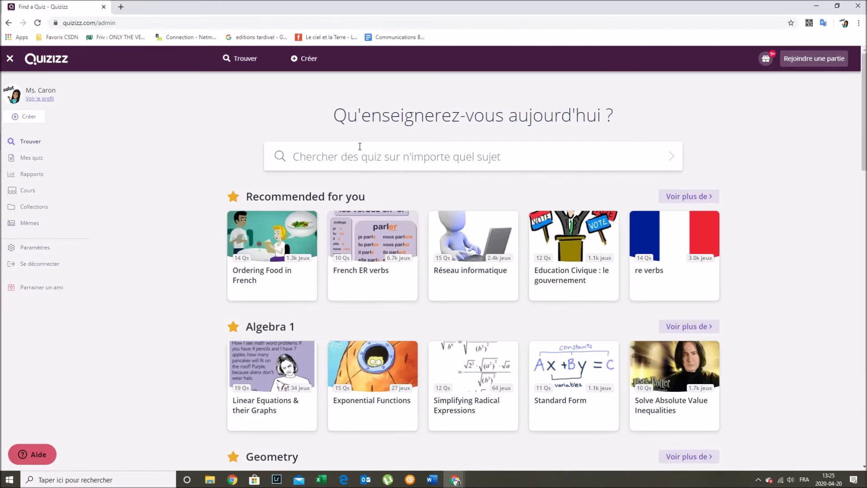
left_click(367, 158)
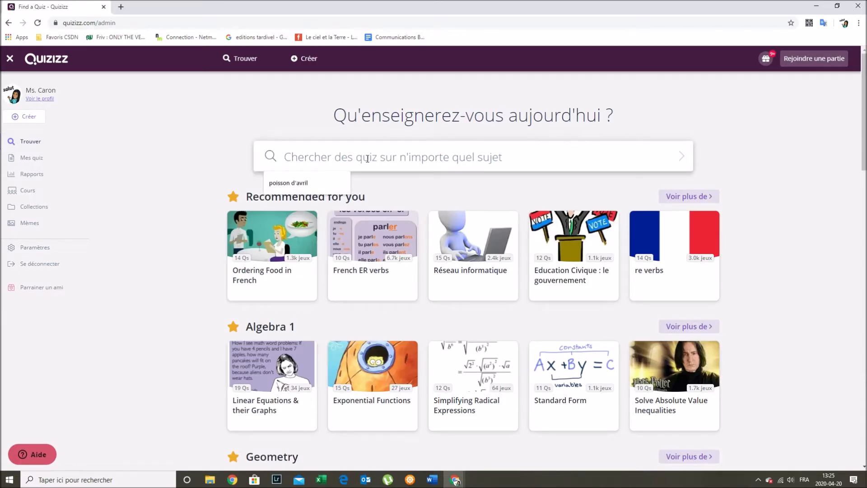
left_click(294, 182)
key("Return")
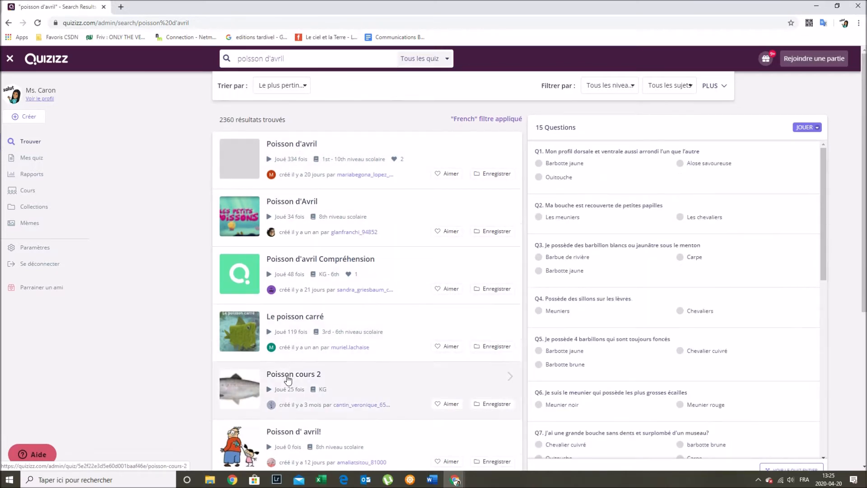
scroll(289, 366, "down", 4)
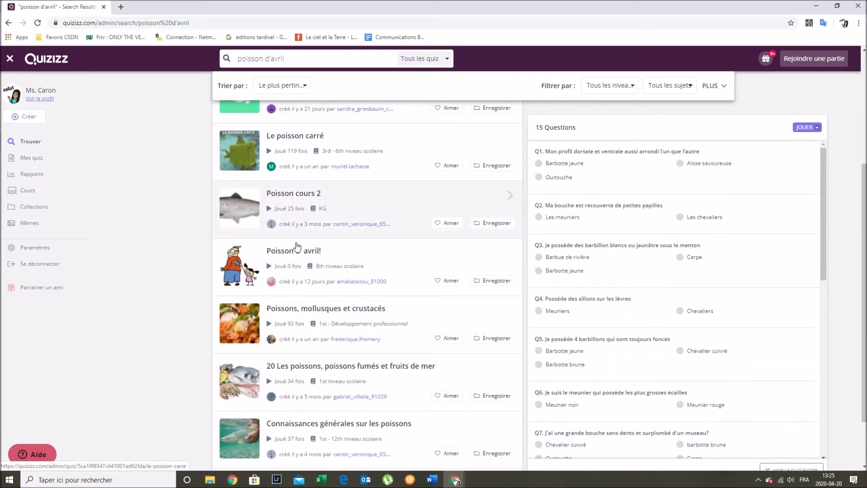
scroll(297, 337, "down", 1)
scroll(298, 339, "down", 4)
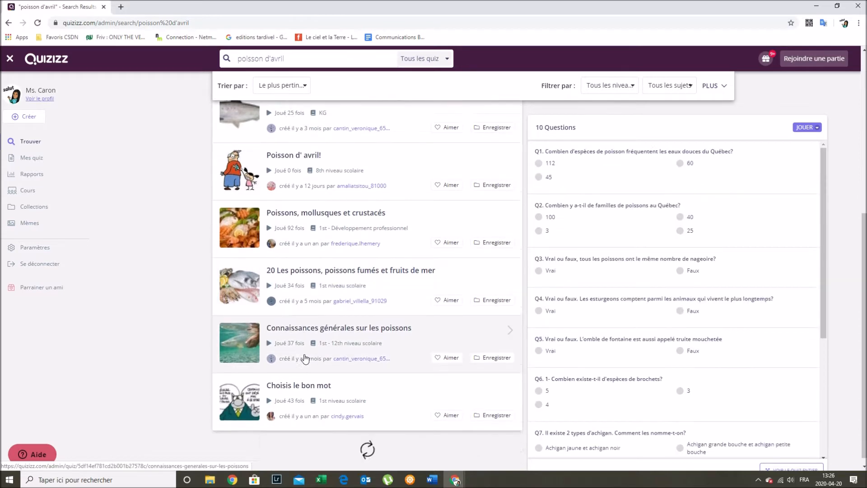
scroll(309, 357, "down", 2)
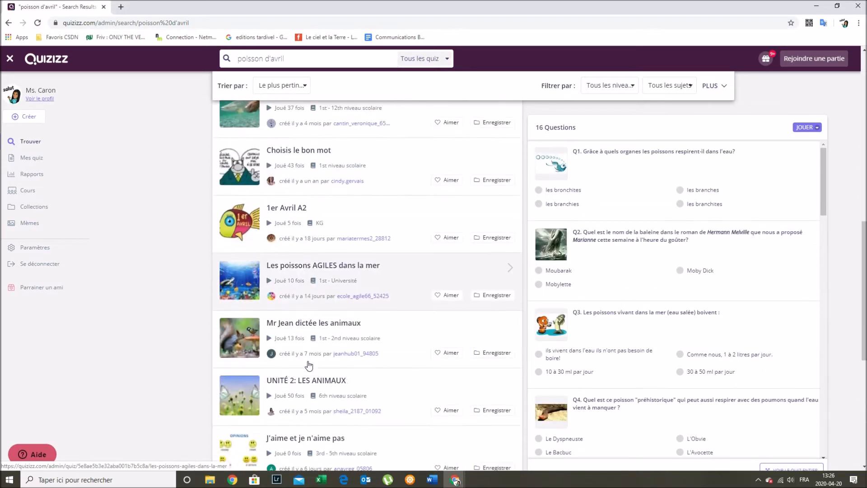
scroll(301, 334, "up", 4)
scroll(303, 310, "up", 8)
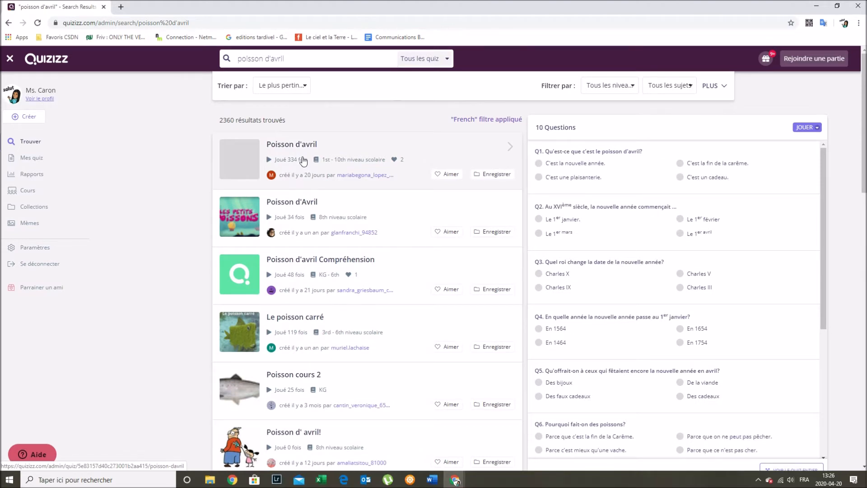
left_click(40, 161)
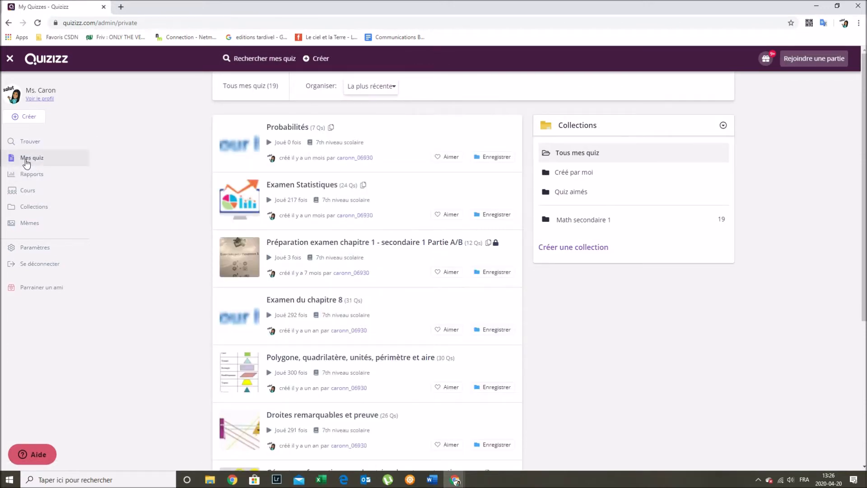
scroll(271, 230, "down", 4)
scroll(300, 235, "down", 12)
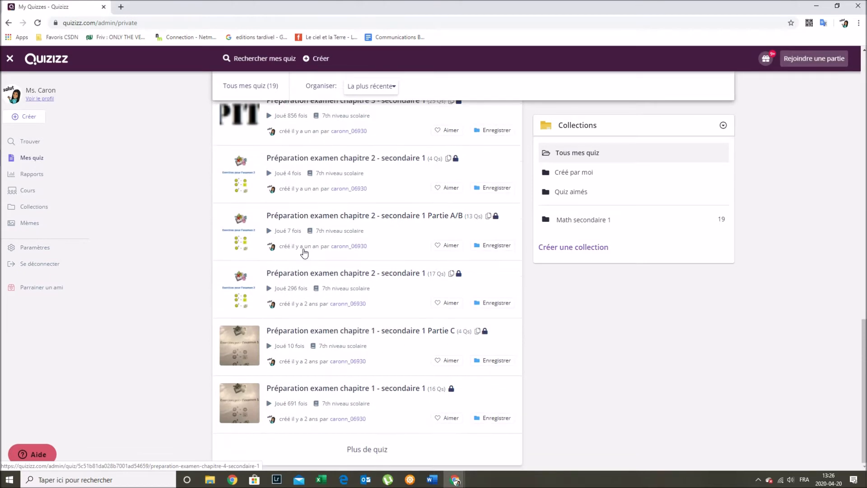
scroll(287, 356, "up", 5)
scroll(284, 323, "up", 10)
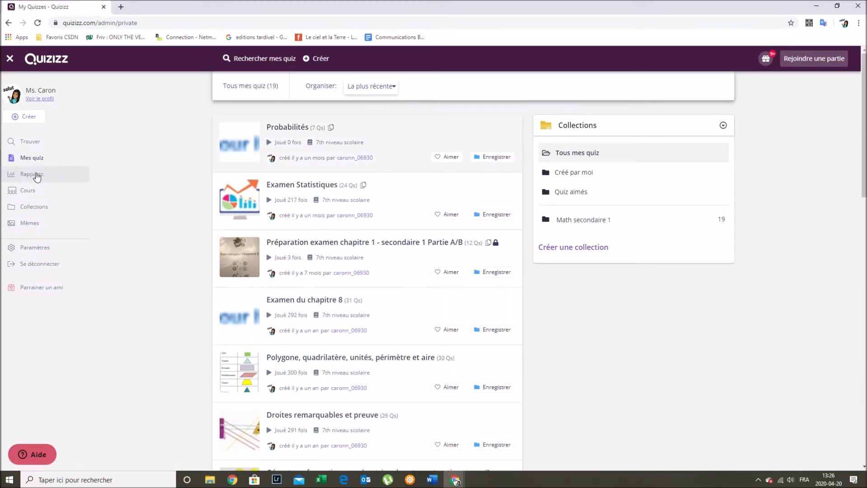
- Review the Rapports page for assigned quizzes, then go to the Mes cours classes page
left_click(35, 179)
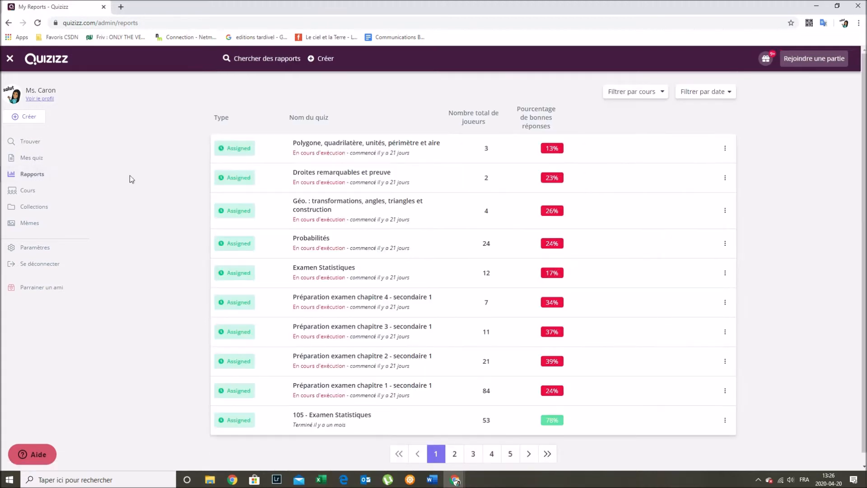
scroll(320, 163, "down", 1)
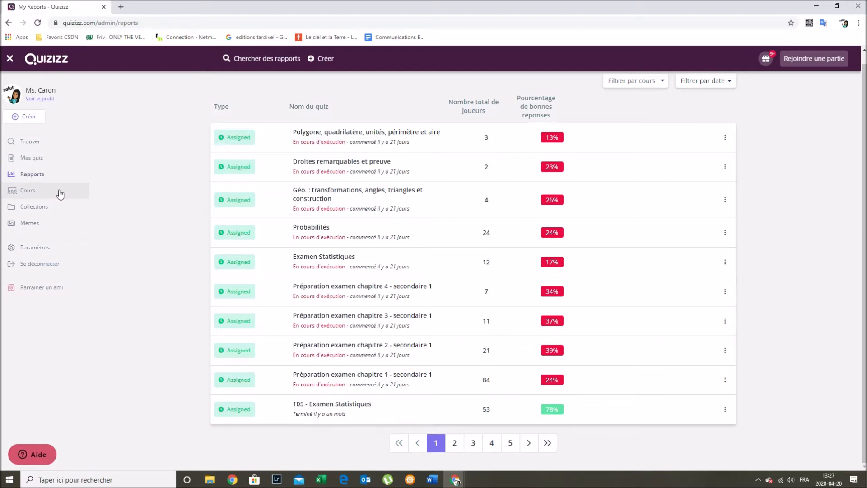
left_click(21, 192)
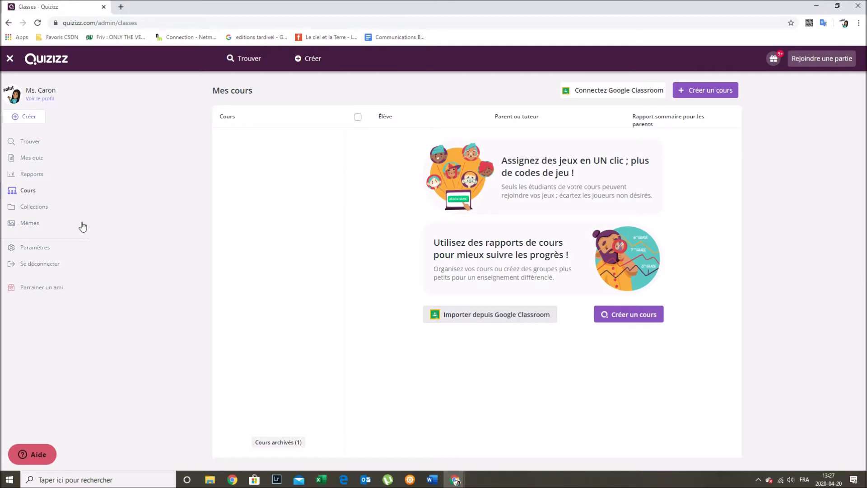
- Browse the Math secondaire 1 collection from the Collections page
left_click(31, 207)
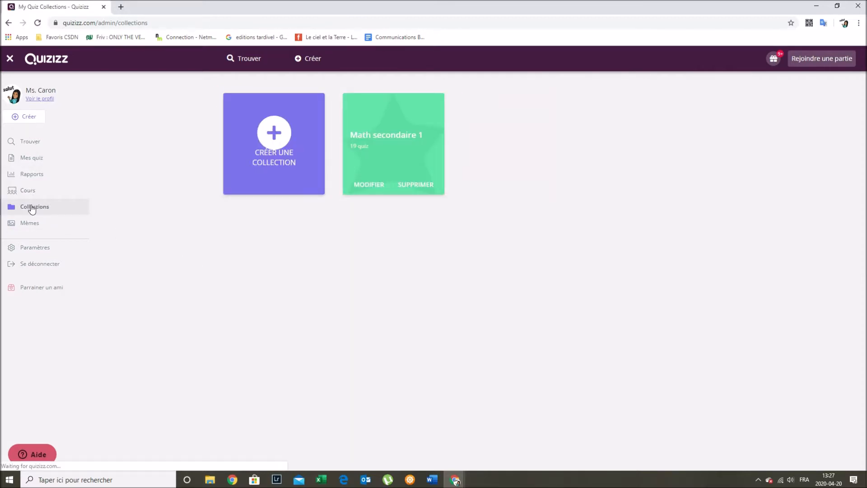
left_click(376, 138)
scroll(332, 343, "down", 5)
scroll(332, 343, "down", 10)
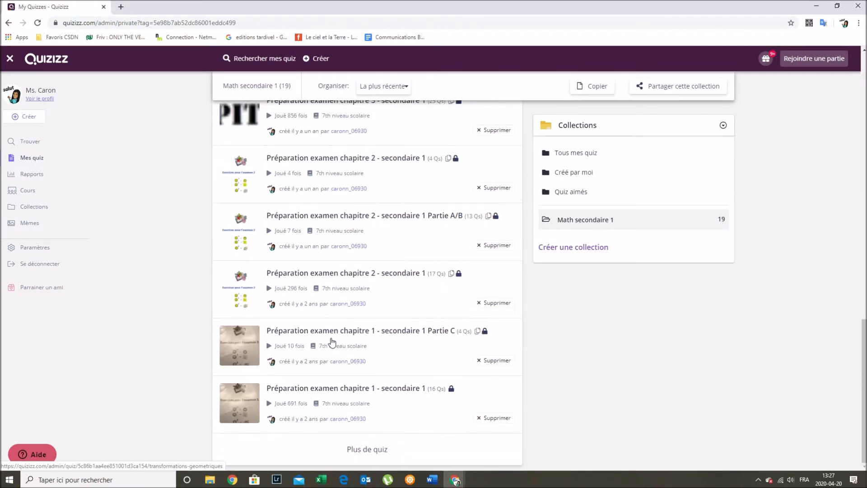
scroll(332, 343, "up", 15)
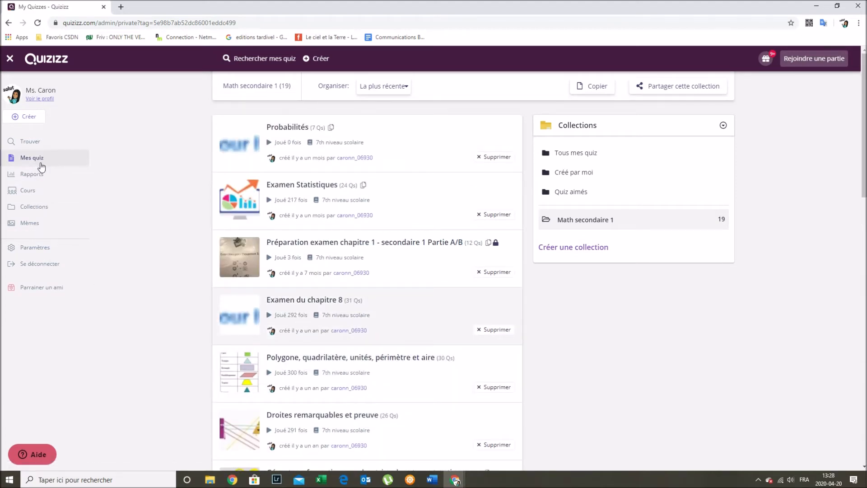
- Return to Collections, view the Mèmes page, and start creating a new quiz
left_click(40, 208)
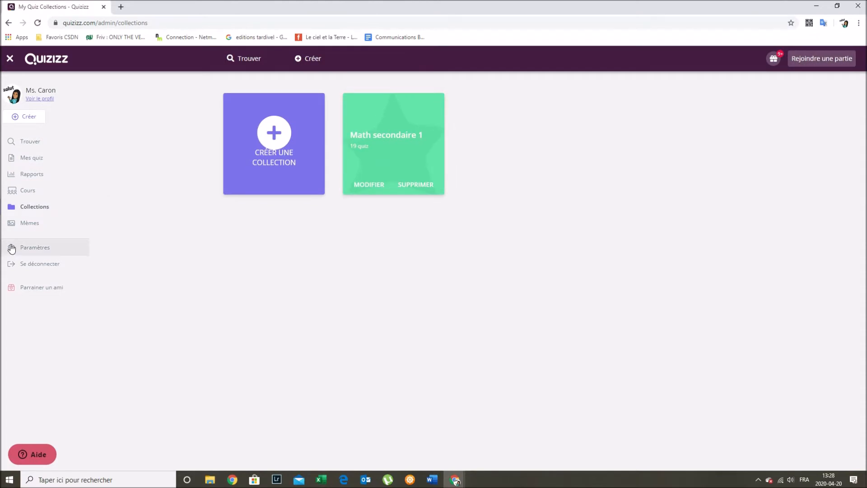
left_click(40, 225)
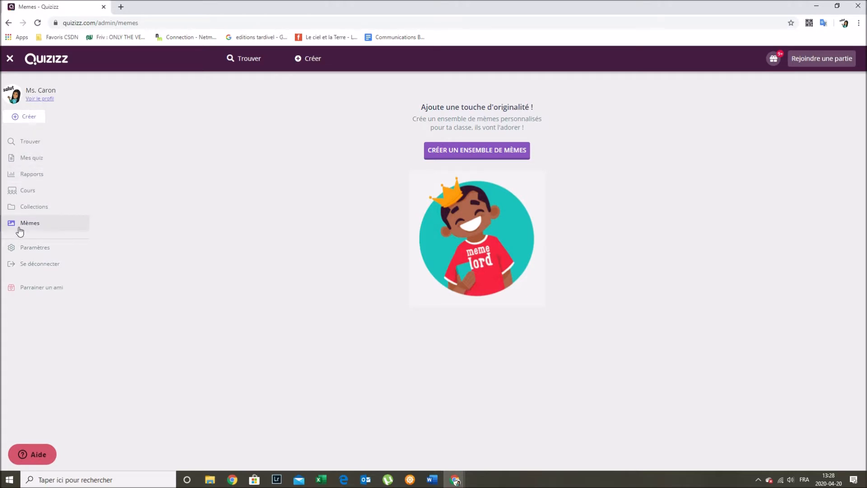
left_click(24, 117)
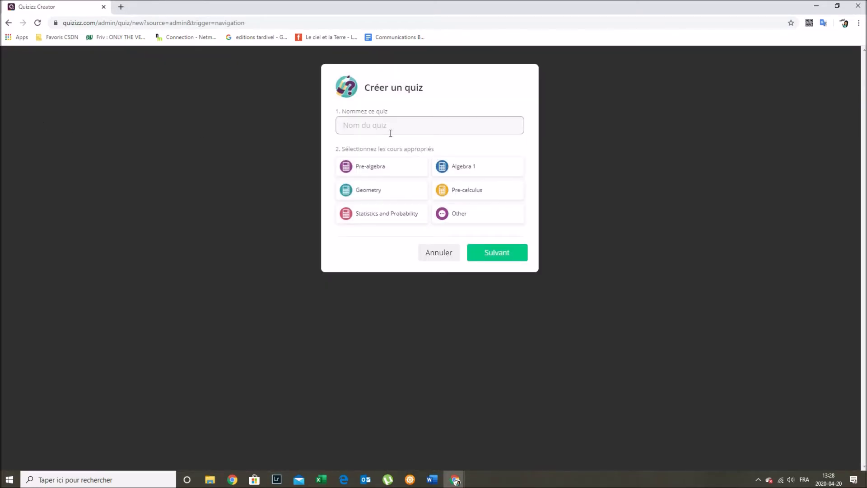
- Name the quiz 'Test du 20 avril', tag it Geometry, and continue to the editor
type("Test")
type(" du ")
type("20 a")
type("vi")
type("rl")
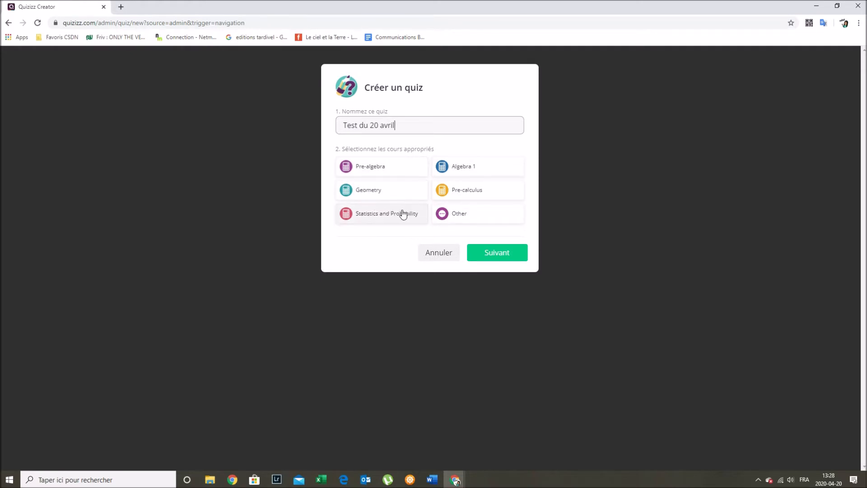
left_click(387, 194)
left_click(510, 260)
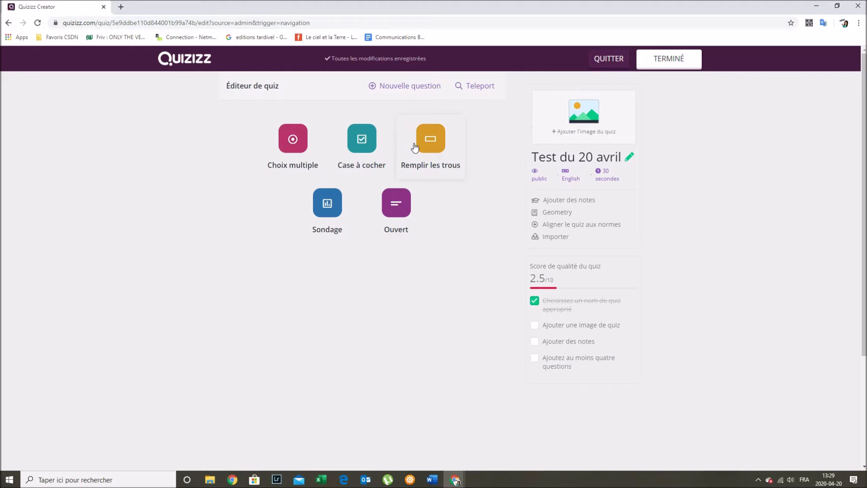
- Add a multiple-choice question: 'Quel est le nom de la figure possédant trois côtés?'
left_click(303, 146)
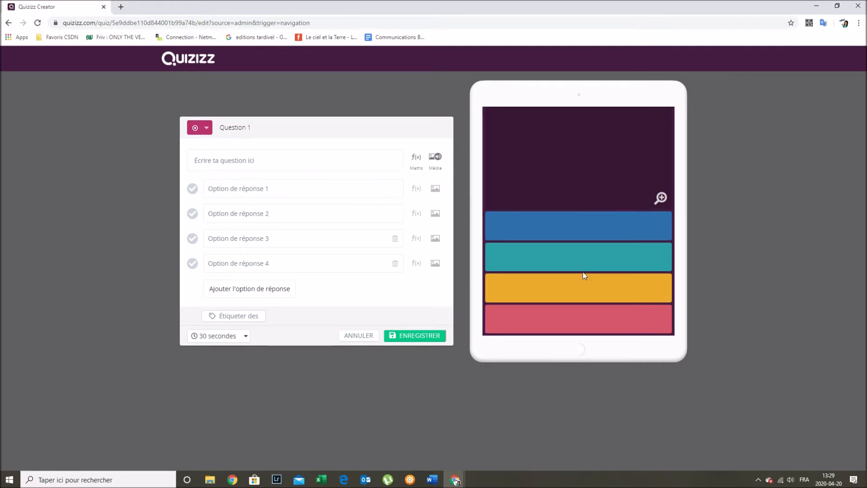
left_click(211, 161)
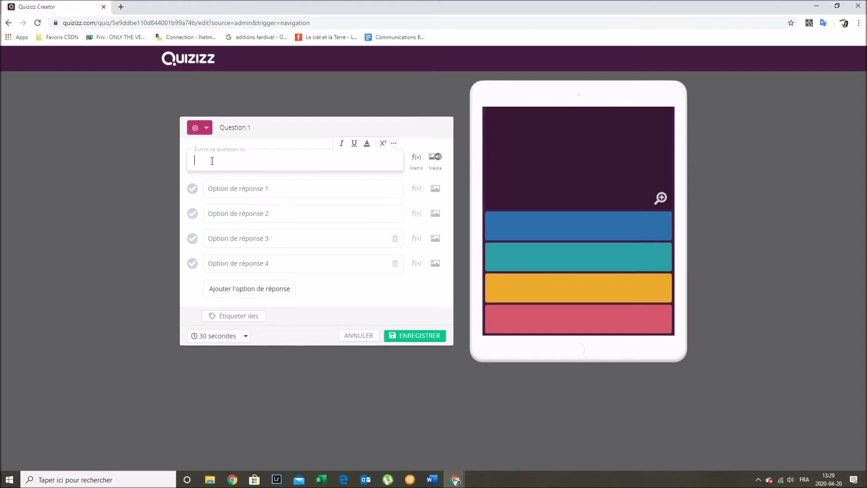
type("Quel est le nom")
type("de la figure ")
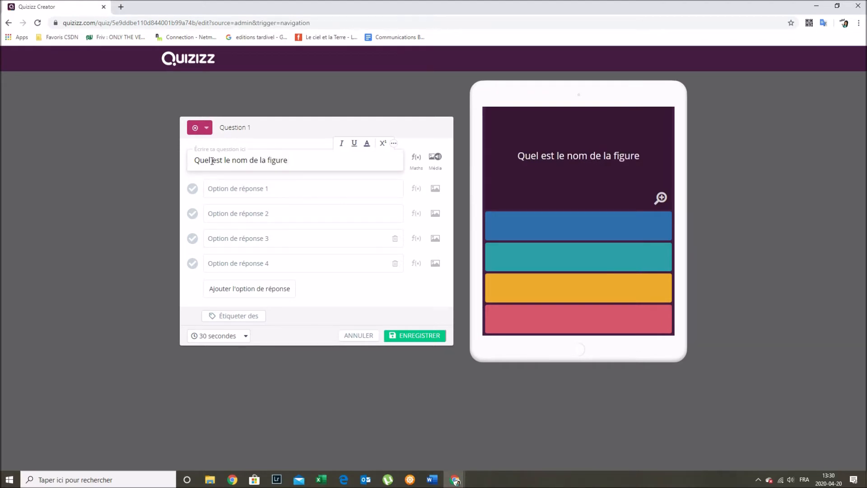
type("possédant trois")
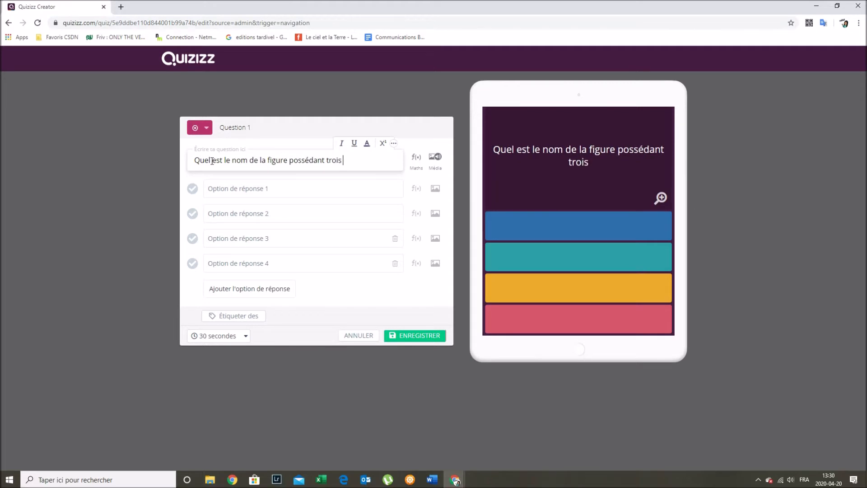
type(" côtés")
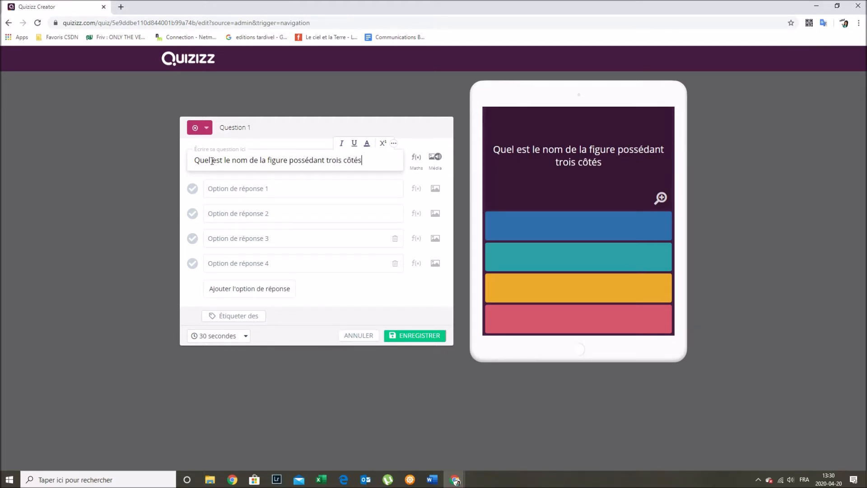
type("?")
- Enter the answer options Rectangle, Losange, Triangle and Trapèze
left_click(313, 187)
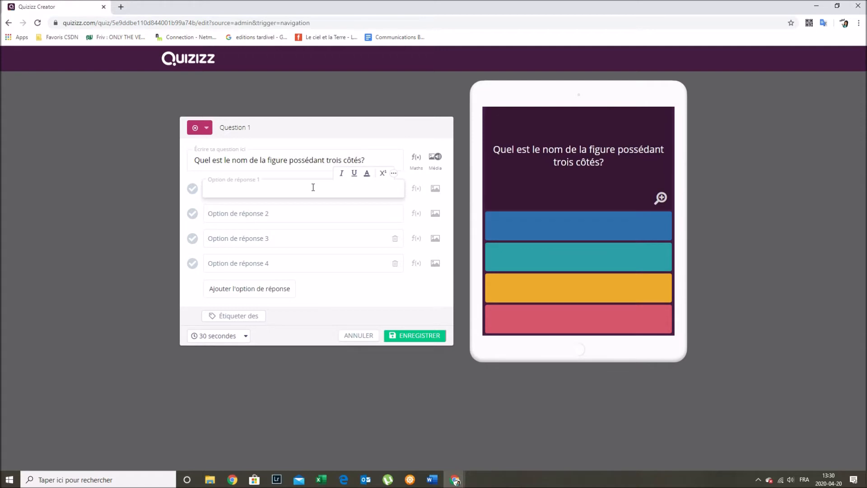
type("Rectangle")
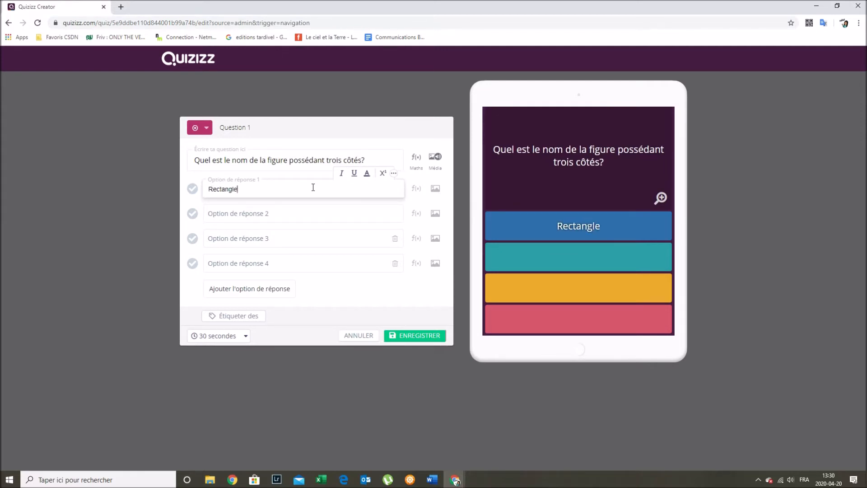
left_click(280, 215)
type("Losange")
left_click(260, 241)
type("Triangle")
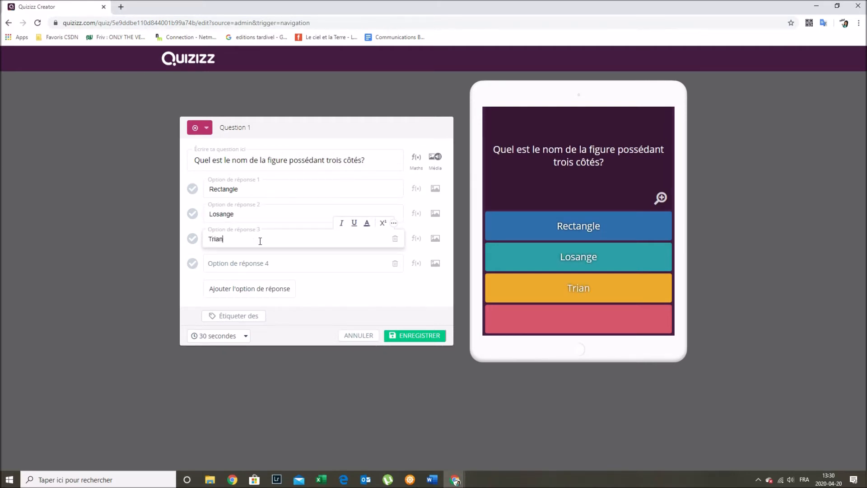
left_click(294, 266)
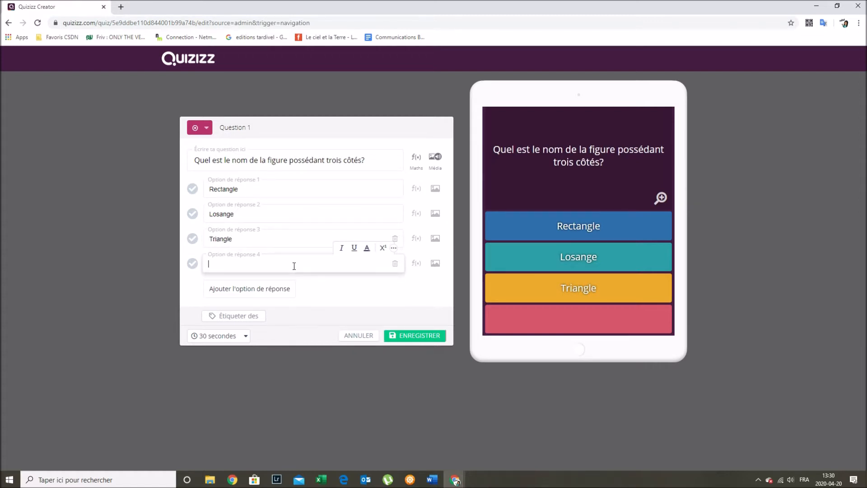
type("Trapèze")
- Mark Triangle correct, set a 15-minute time limit, and save Question 1
left_click(195, 240)
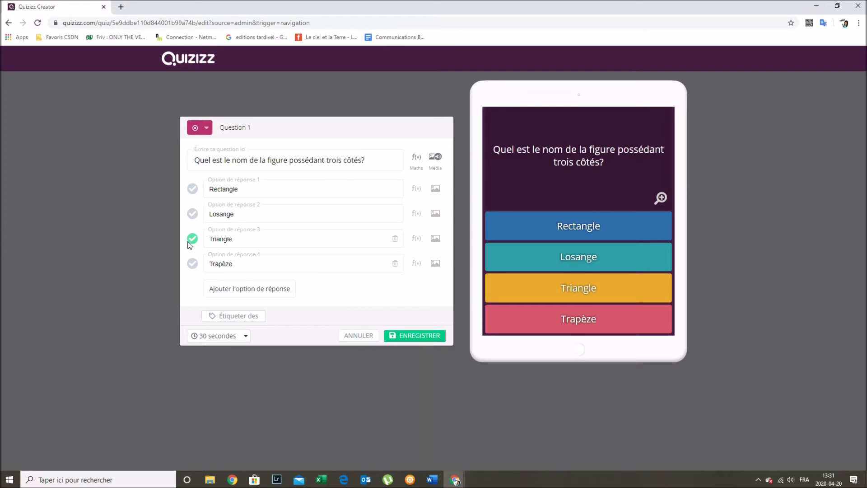
left_click(242, 337)
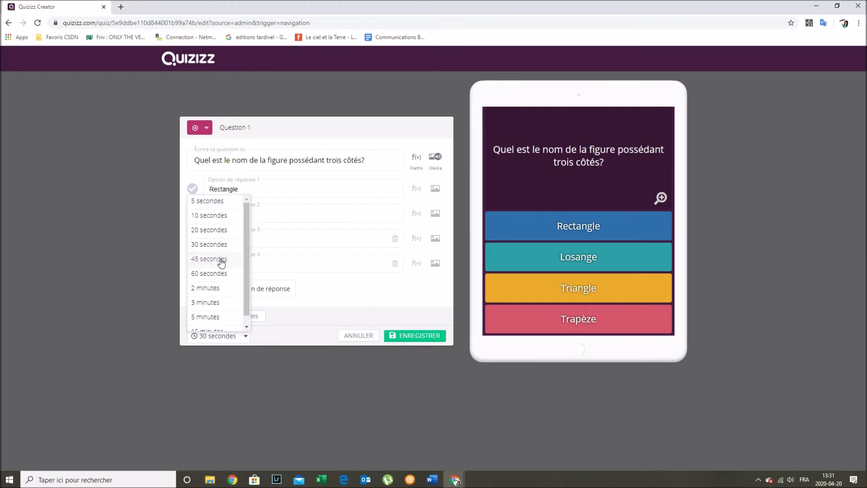
scroll(218, 312, "down", 1)
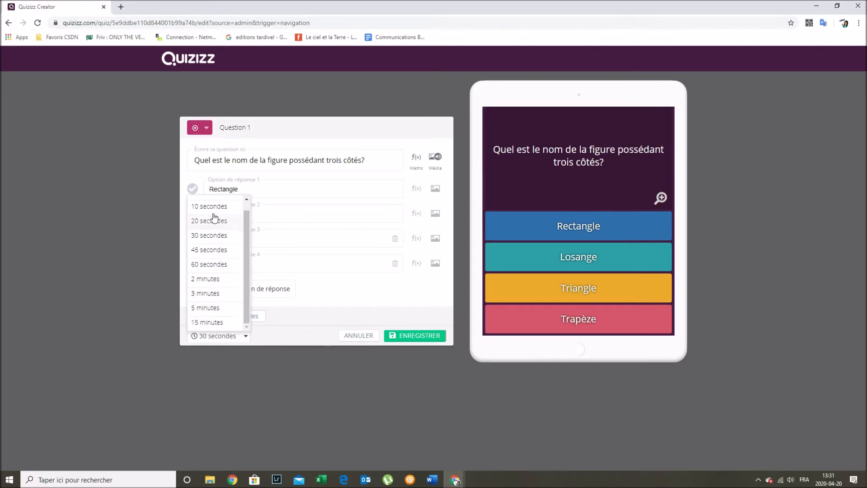
left_click(224, 324)
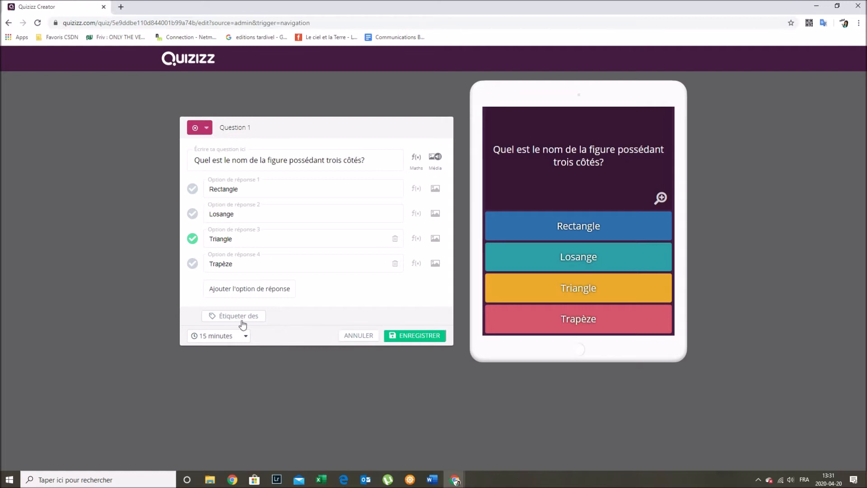
left_click(420, 336)
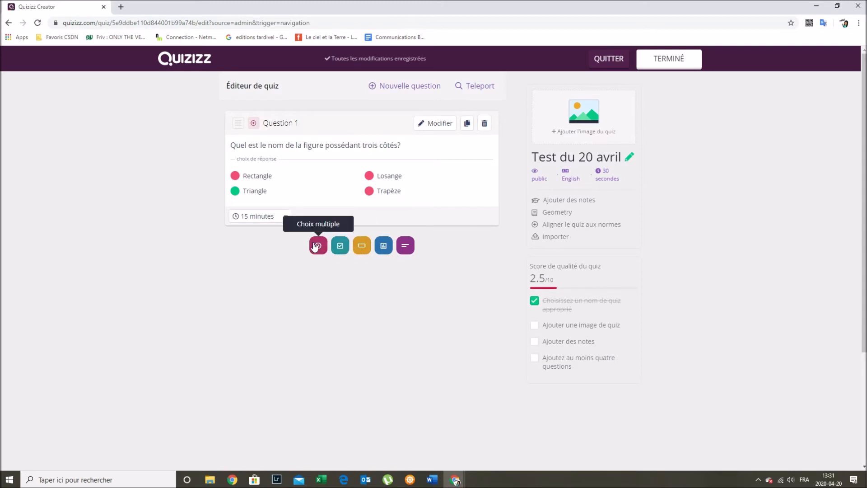
- Add a multi-answer question reading 'Quelles figures sont des quadrilatères?'
left_click(340, 250)
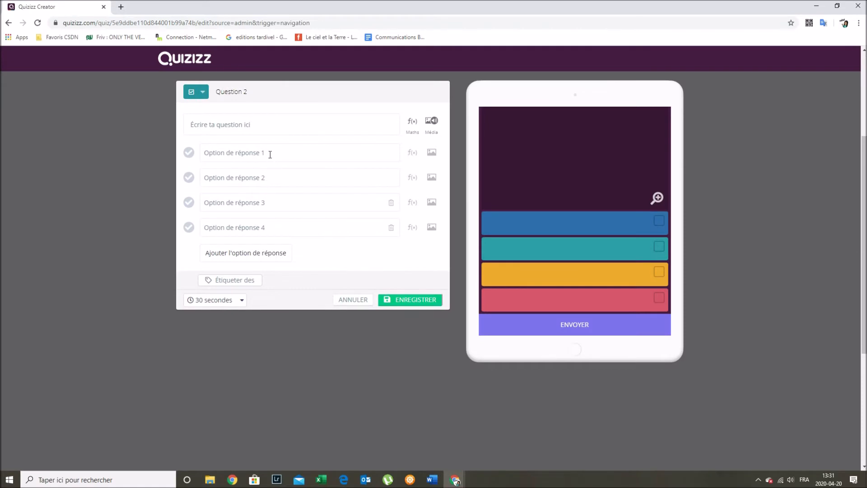
left_click(267, 127)
type("Quel")
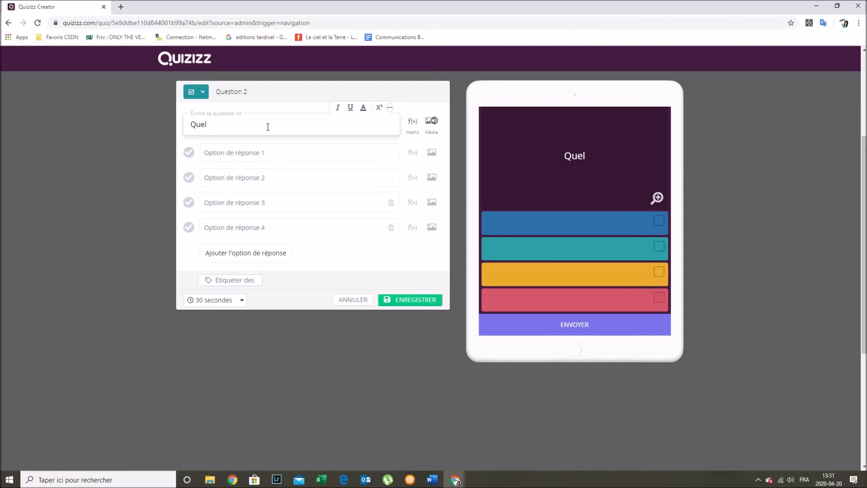
type("les figures ")
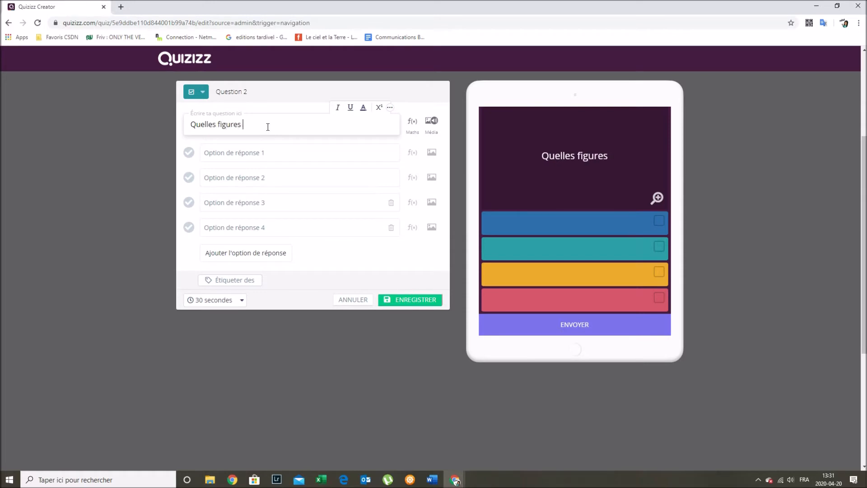
type("sont des qua")
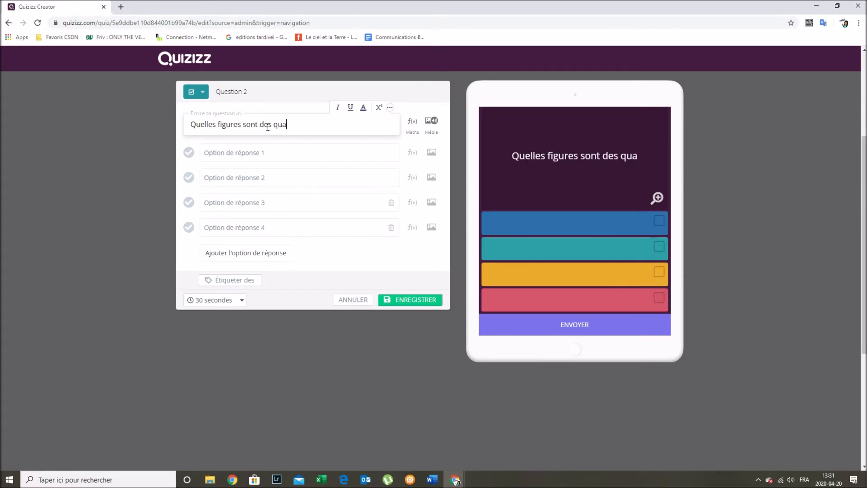
type("drilatèere")
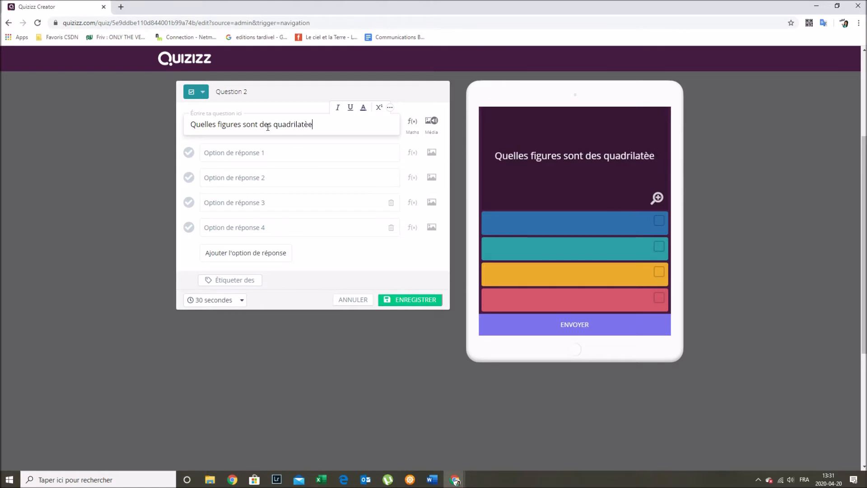
key("BackSpace")
key("BackSpace")
key("BackSpace")
type("res?")
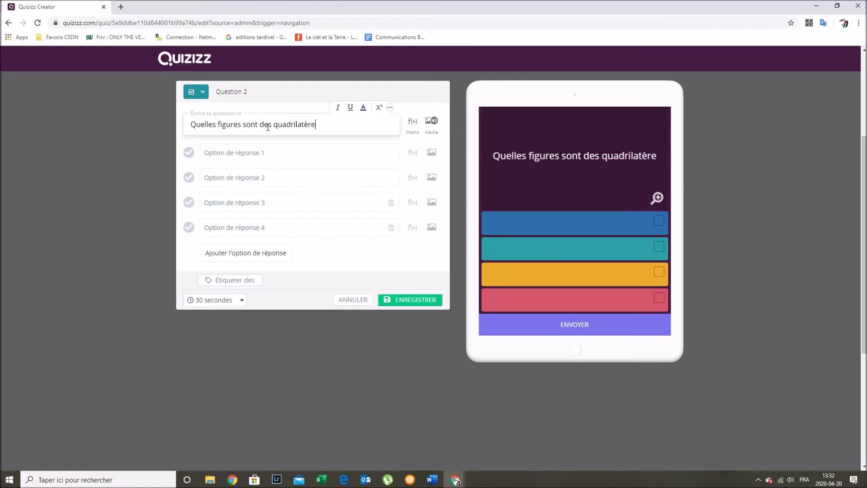
- Enter the answers Triangle, Losange, Carré and Rectangle, fixing the Triangle typo
left_click(276, 150)
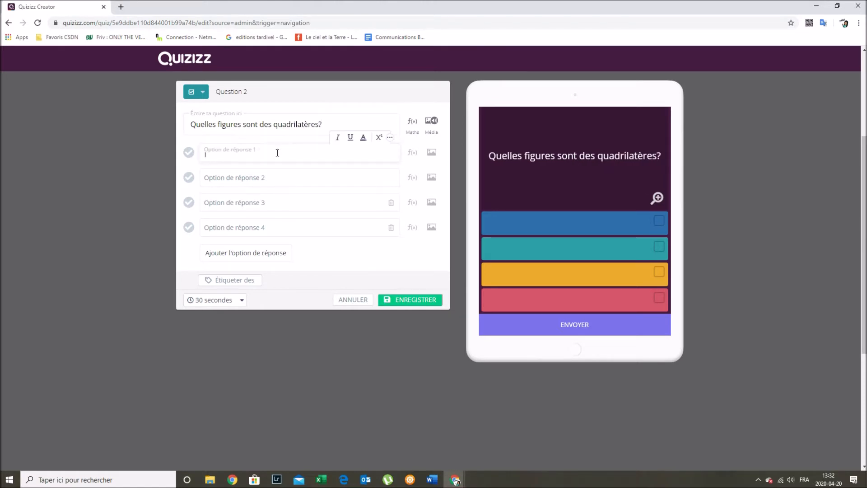
type("Trian")
type("ngles")
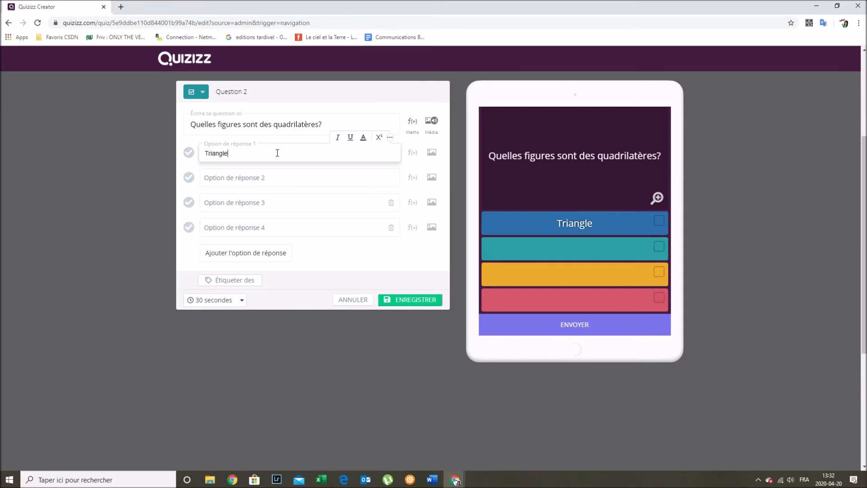
left_click(231, 177)
type("Losange")
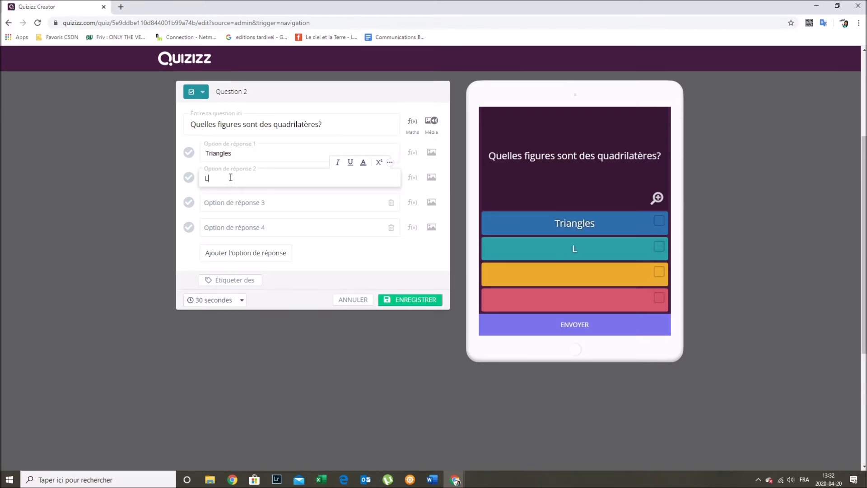
left_click(239, 154)
key("BackSpace")
left_click(240, 206)
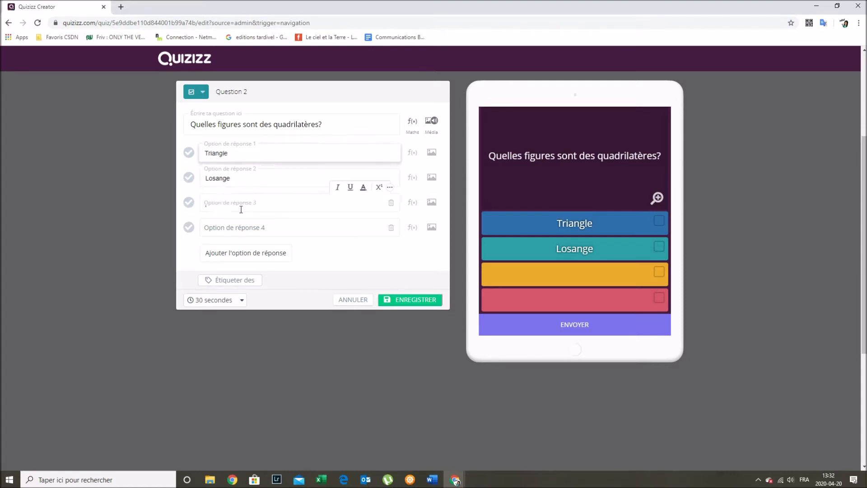
type("Carré")
left_click(243, 227)
type("Rectangle")
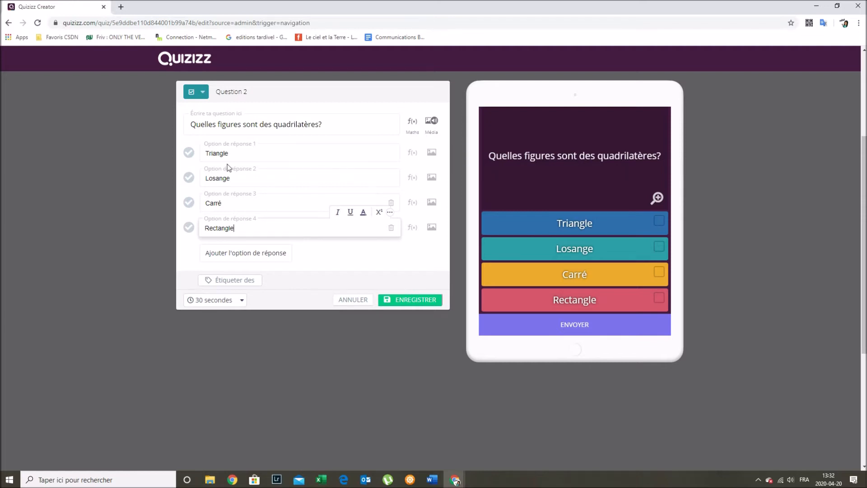
- Mark Losange, Carré and Rectangle as correct answers
left_click(189, 177)
left_click(189, 203)
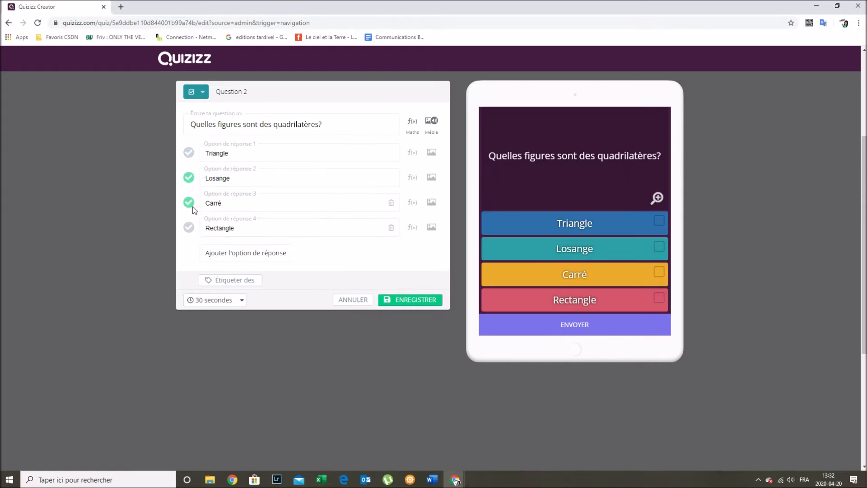
left_click(189, 228)
- Change Question 2's time limit from 30 secondes to 15 minutes
left_click(226, 299)
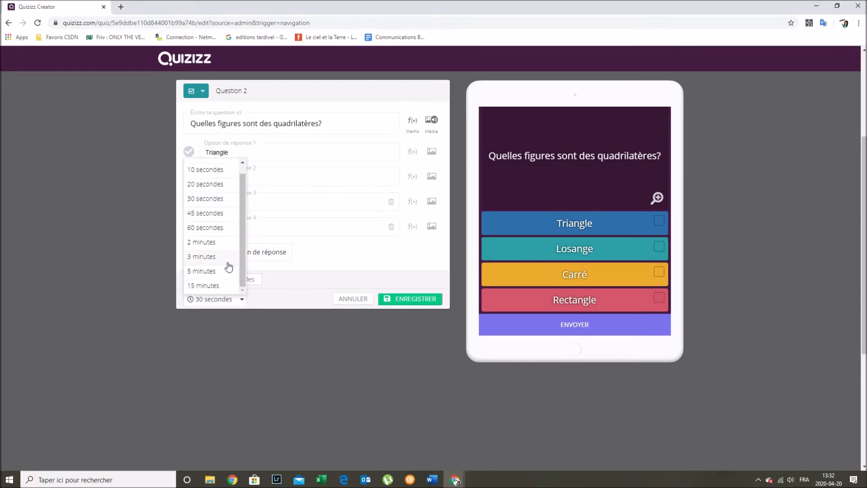
scroll(228, 267, "down", 3)
scroll(217, 149, "down", 2)
left_click(210, 150)
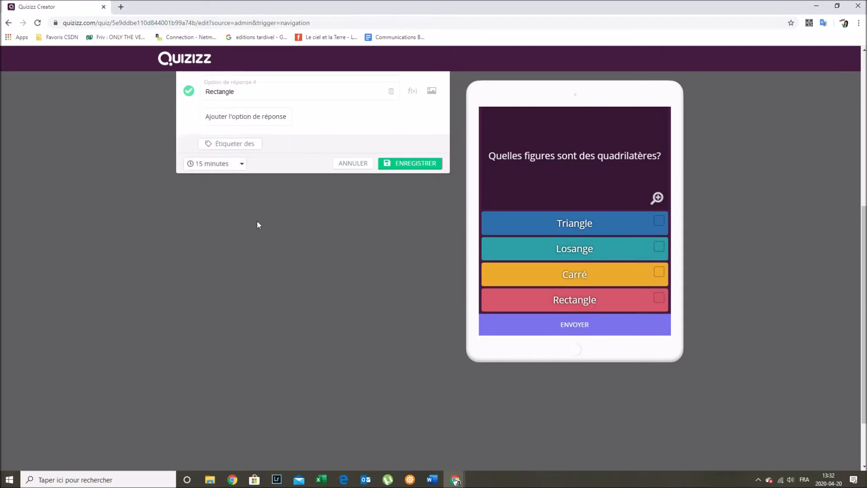
scroll(257, 221, "up", 3)
scroll(263, 229, "up", 1)
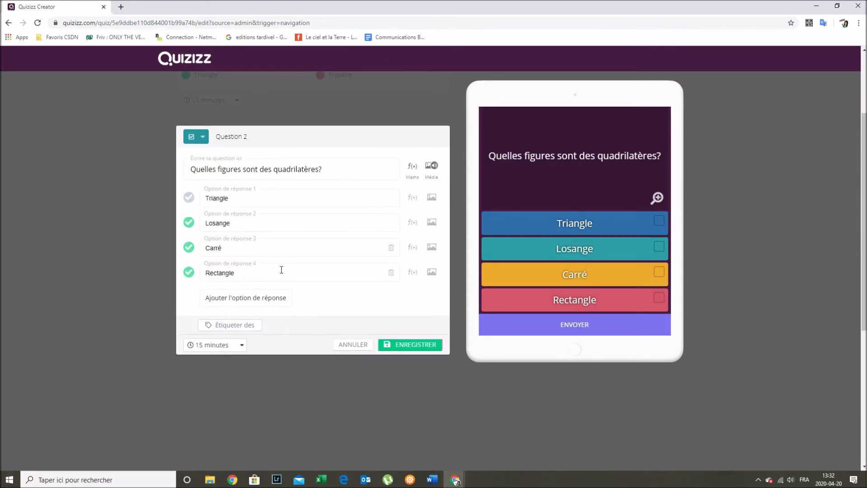
- Open the Maths f(x) equation editor and close it without inserting anything
left_click(410, 168)
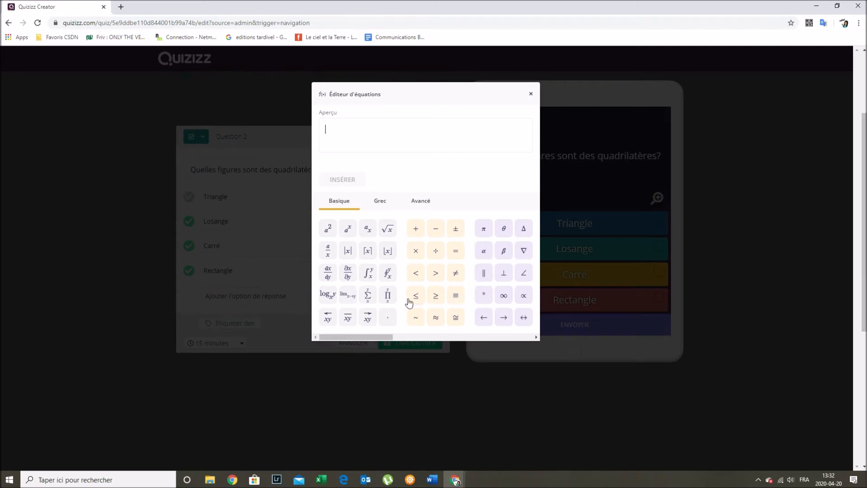
left_click(533, 94)
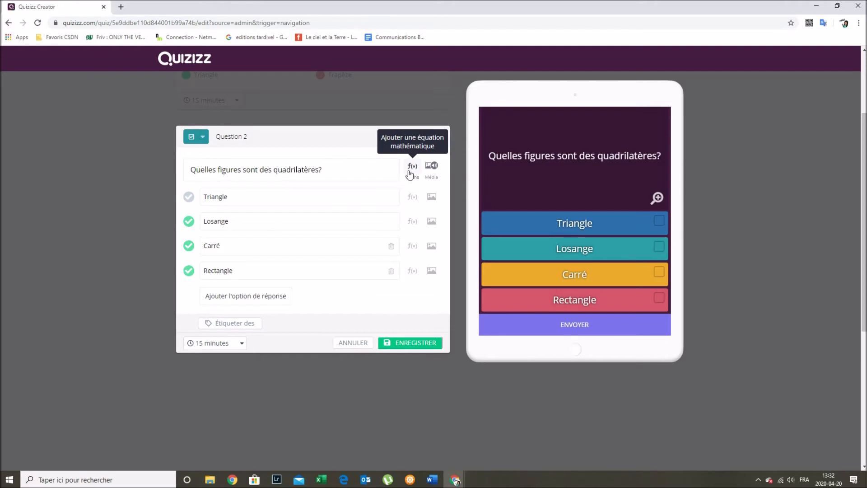
left_click(356, 170)
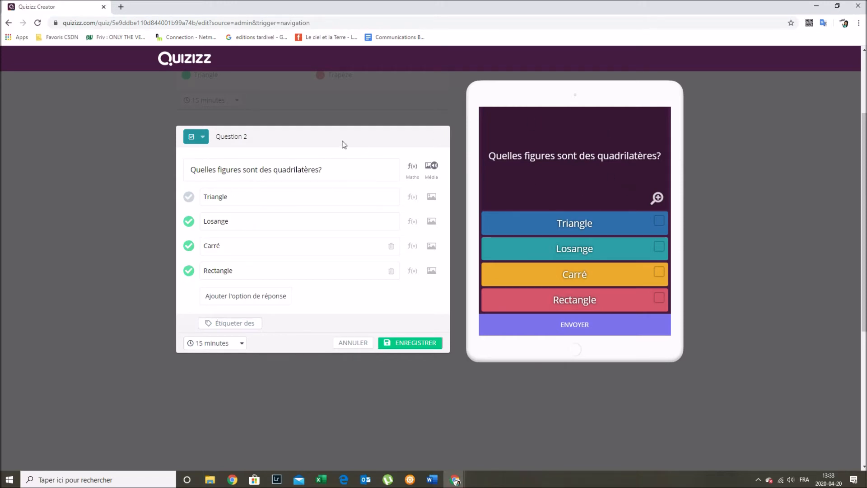
scroll(326, 189, "down", 1)
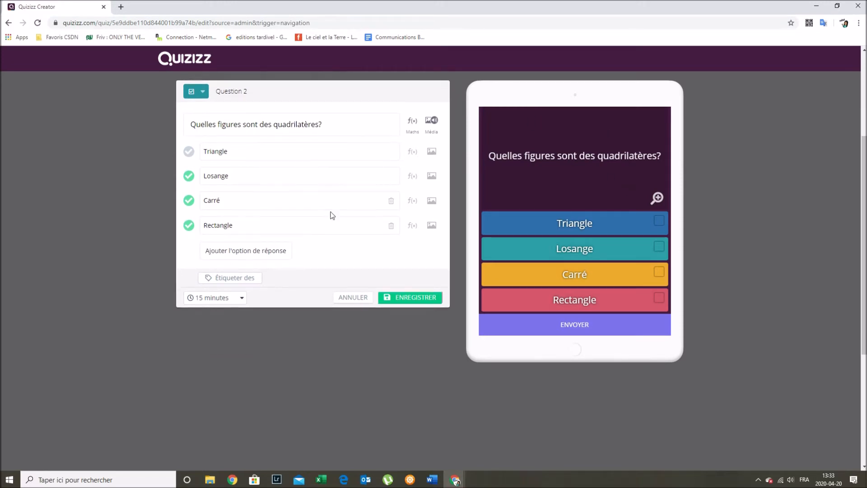
- Save Question 2 into the quiz
left_click(407, 297)
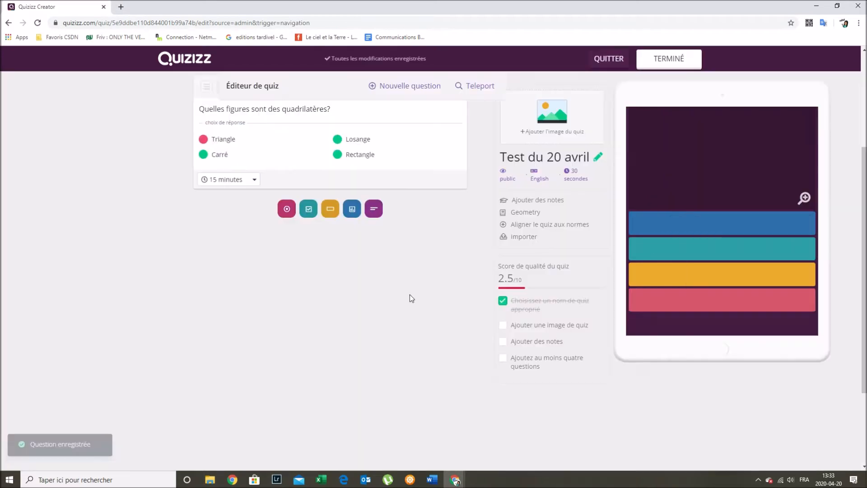
scroll(410, 295, "up", 4)
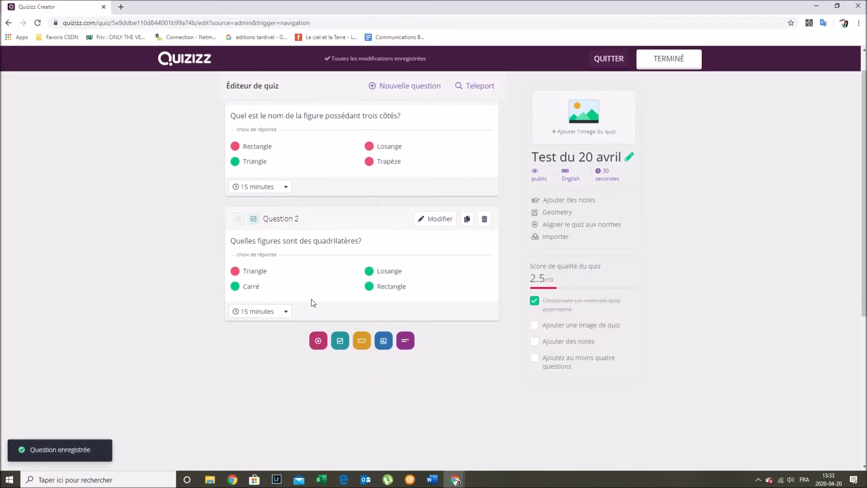
scroll(311, 300, "down", 1)
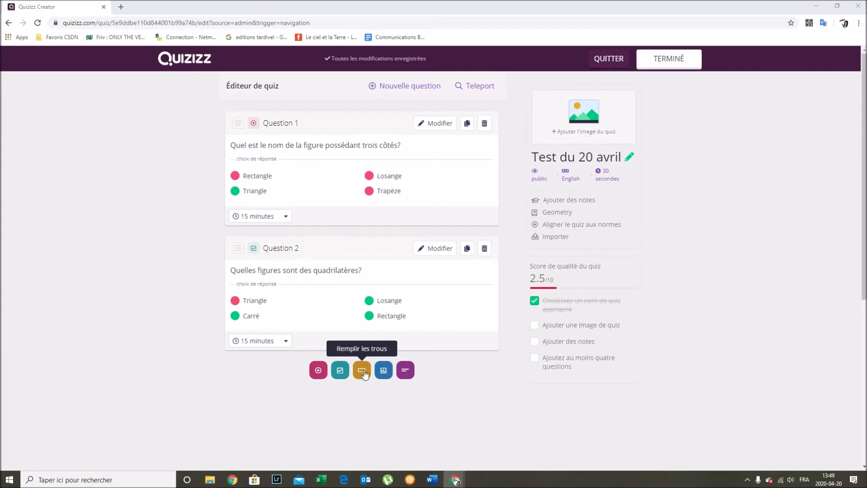
- Add a Remplir les trous question reading 'Quelle est cette figure?' and bring up its image upload
left_click(362, 370)
left_click(224, 121)
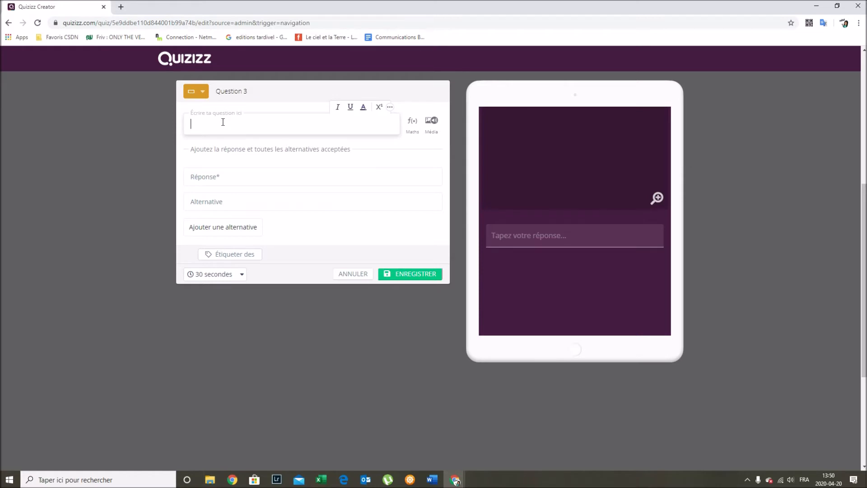
type("Quelle est cette ")
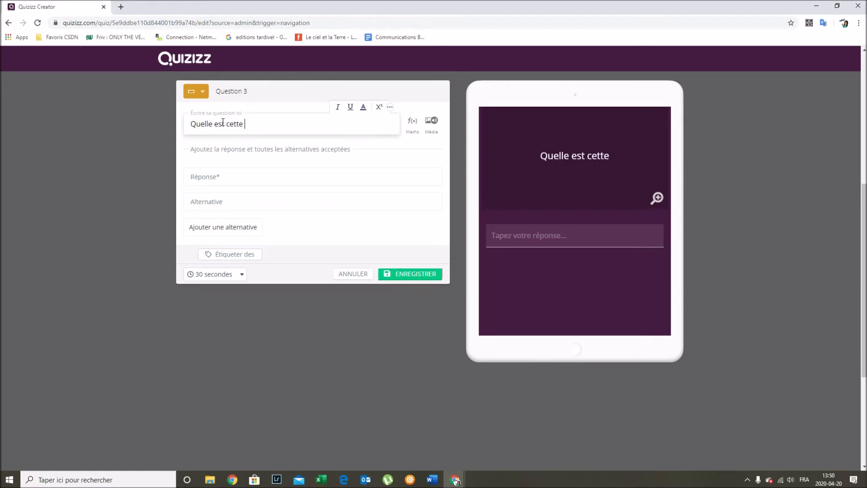
type("figure?")
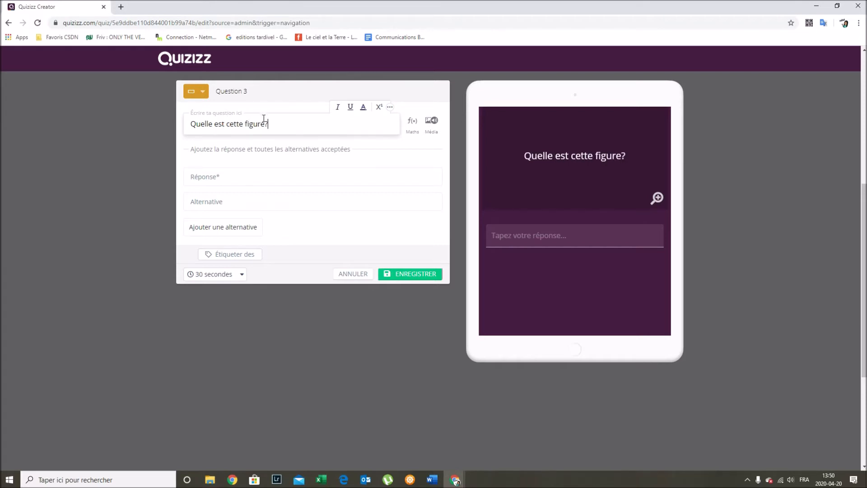
left_click(431, 121)
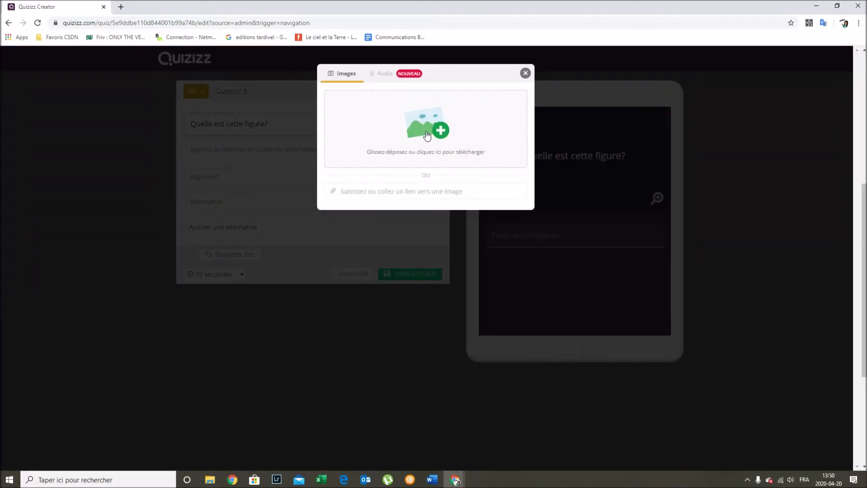
- Upload the LOSANGE 2 picture from the Documents folder to Question 3
left_click(433, 129)
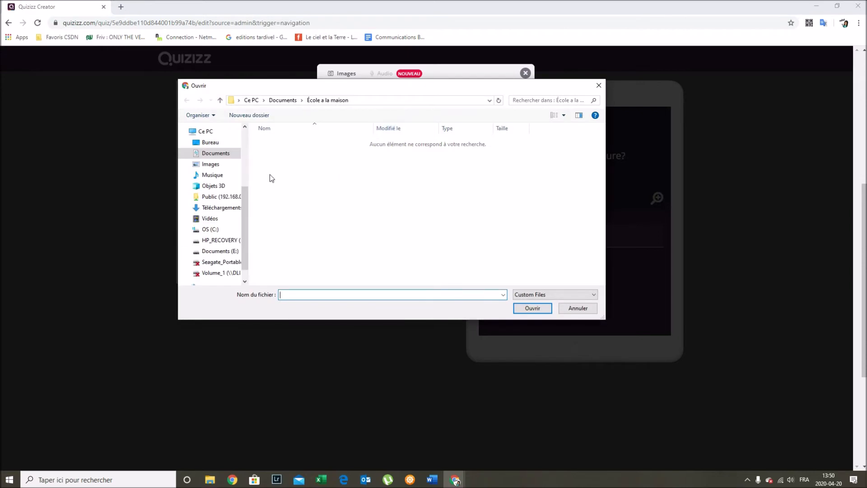
left_click(221, 157)
scroll(389, 210, "down", 5)
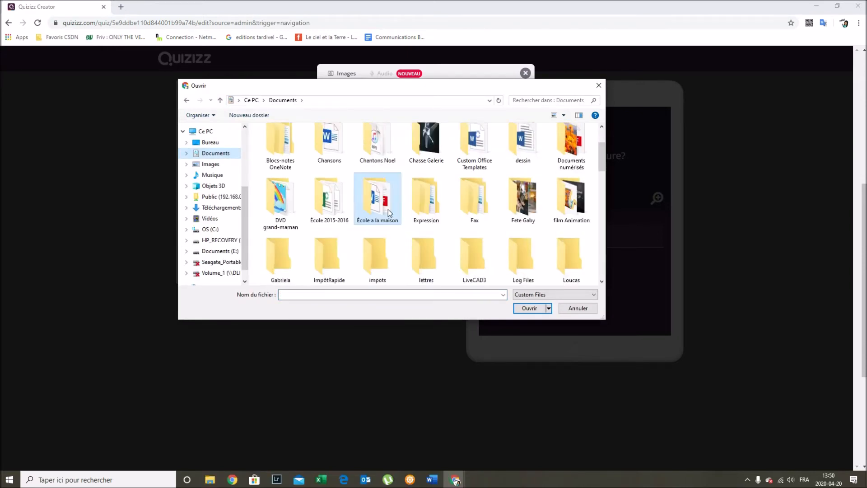
scroll(396, 229, "down", 5)
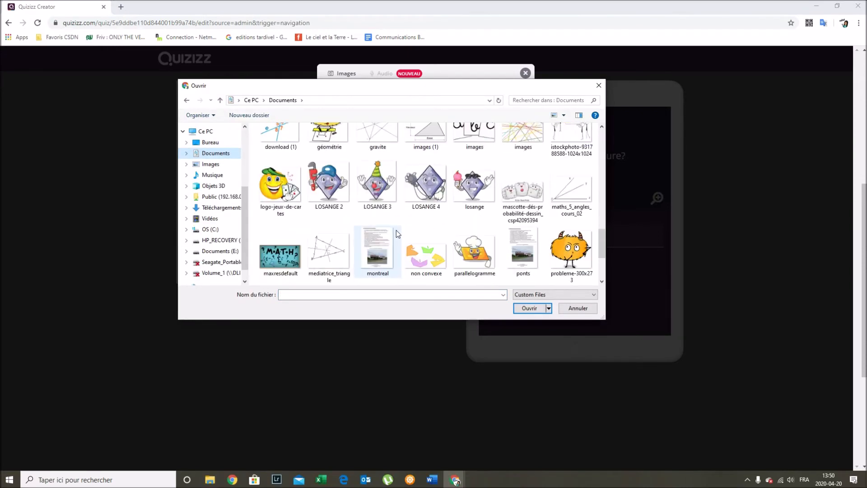
left_click(333, 188)
left_click(529, 307)
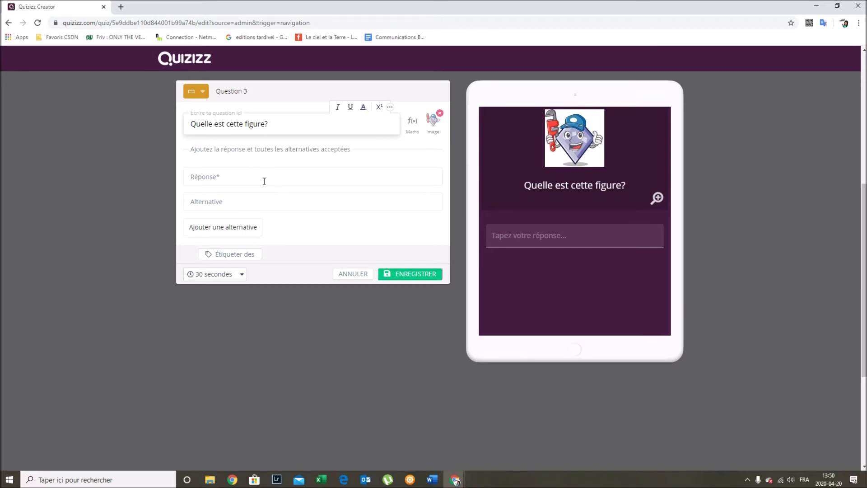
- Enter 'losange' as Question 3's answer, with 'Losange' as an accepted alternative
left_click(212, 178)
type("losange")
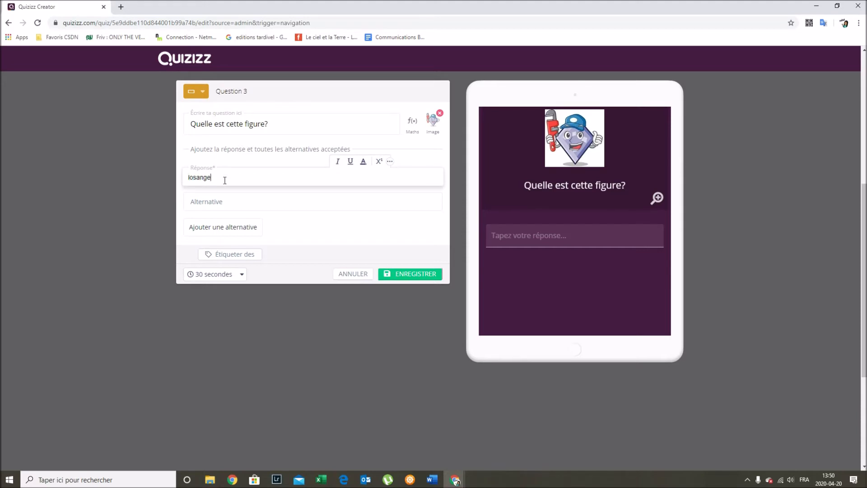
left_click(220, 202)
type("Losange")
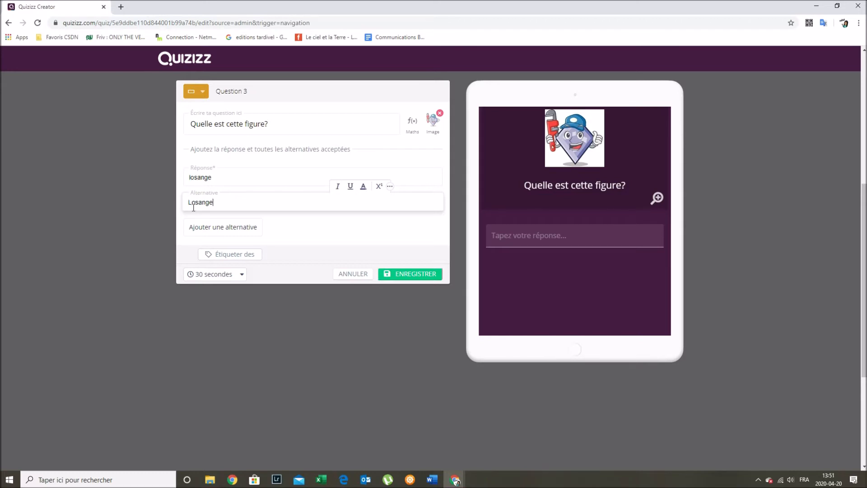
- Set Question 3's time limit to 15 minutes and save it to the quiz
left_click(224, 274)
scroll(220, 252, "down", 1)
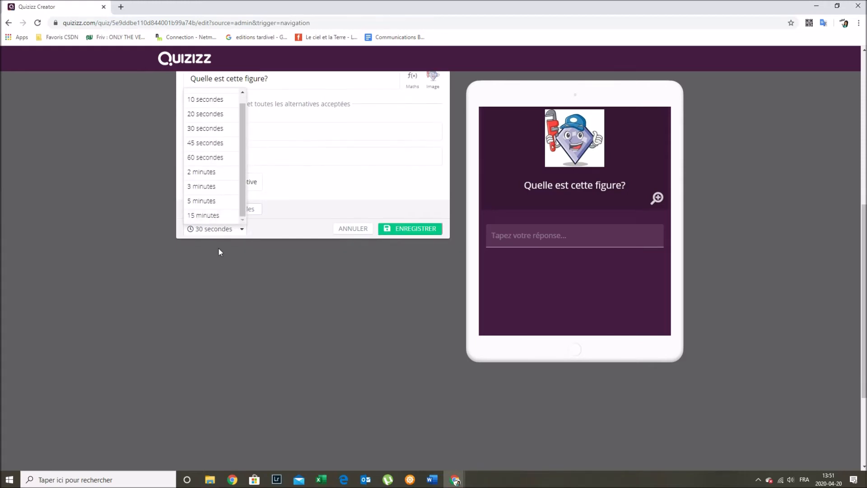
left_click(221, 217)
scroll(269, 232, "up", 1)
scroll(267, 229, "up", 1)
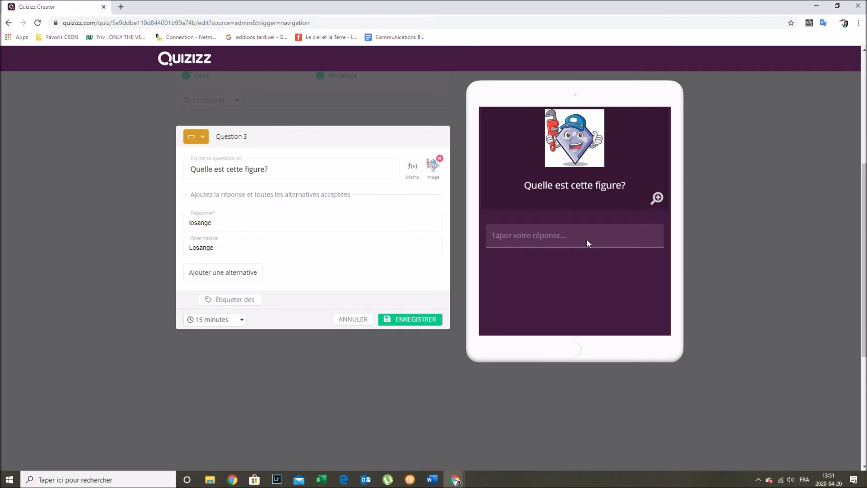
left_click(423, 319)
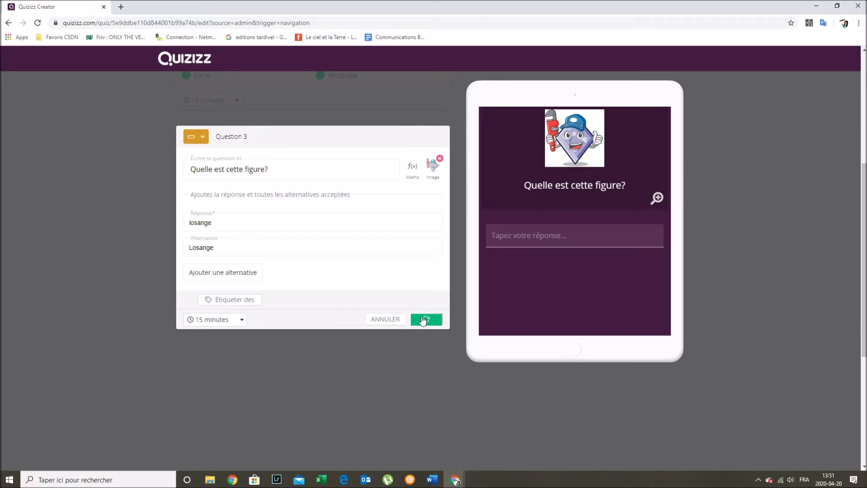
scroll(390, 272, "up", 4)
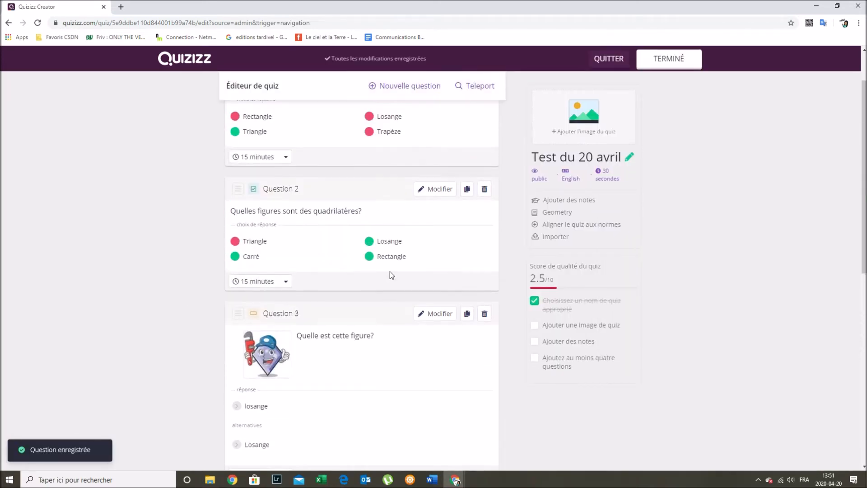
scroll(390, 272, "down", 3)
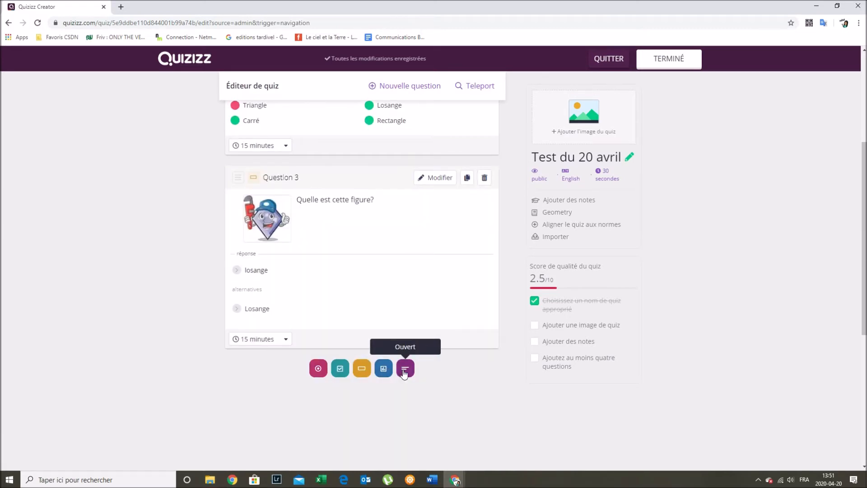
left_click(385, 371)
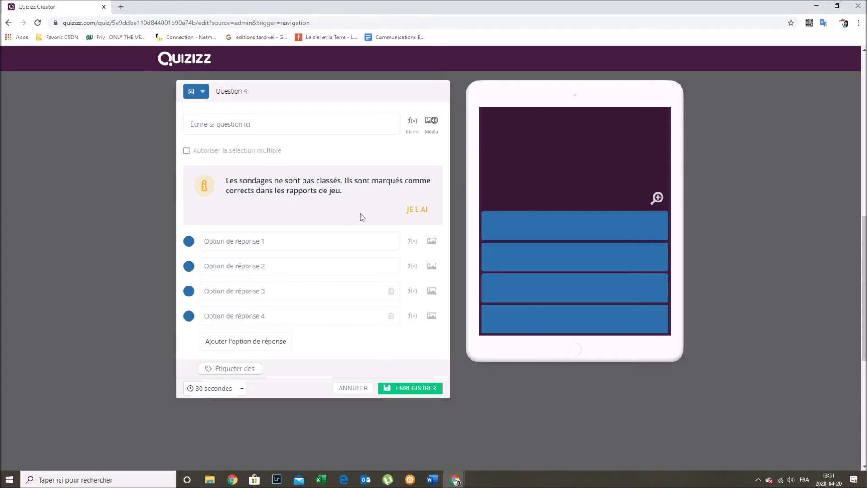
left_click(354, 388)
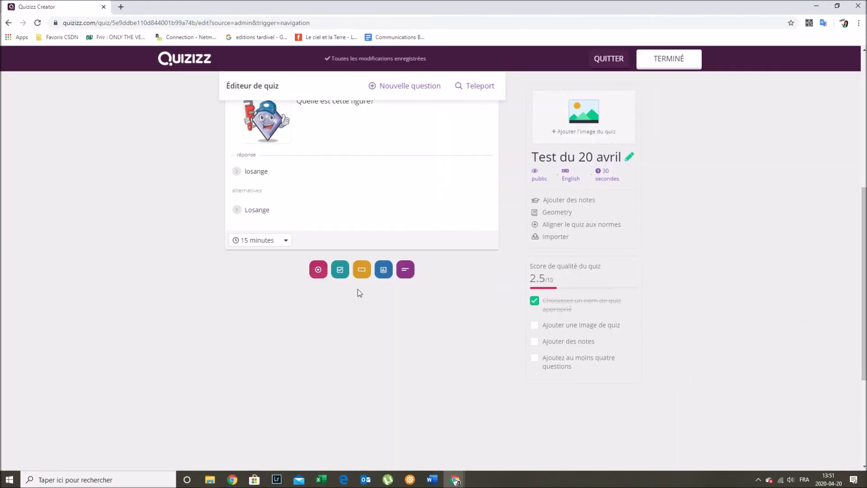
scroll(357, 292, "up", 5)
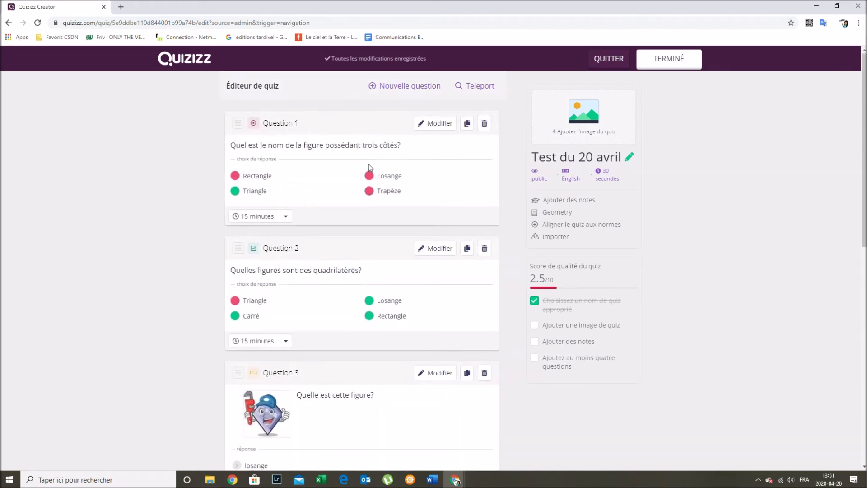
scroll(292, 191, "down", 2)
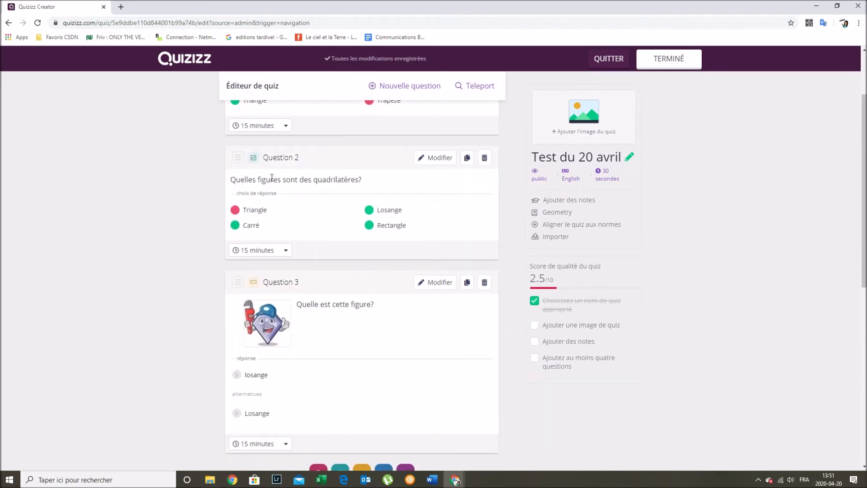
scroll(311, 259, "down", 2)
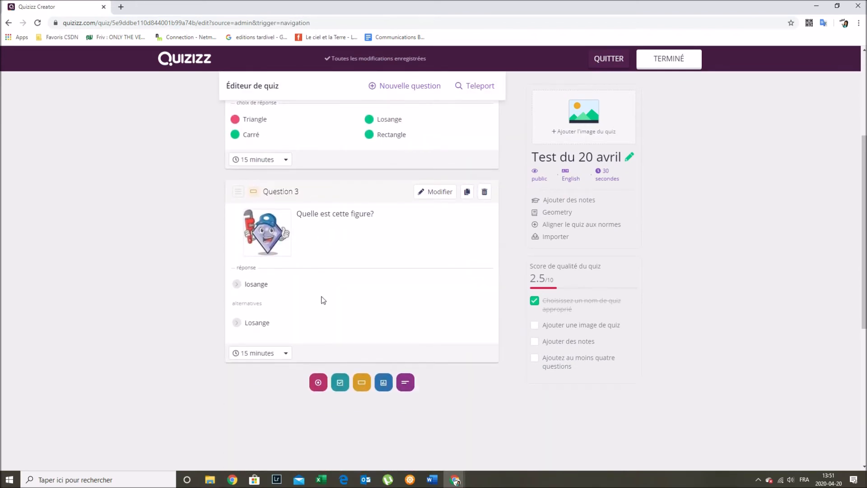
scroll(323, 300, "up", 4)
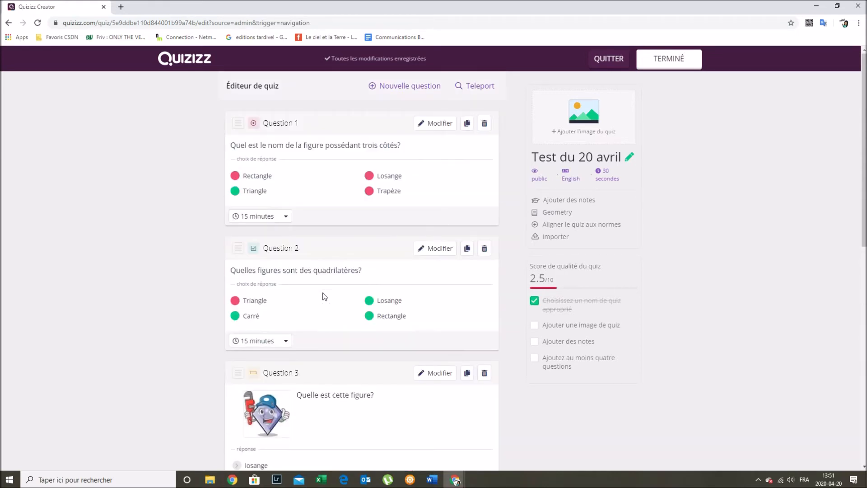
scroll(353, 253, "down", 1)
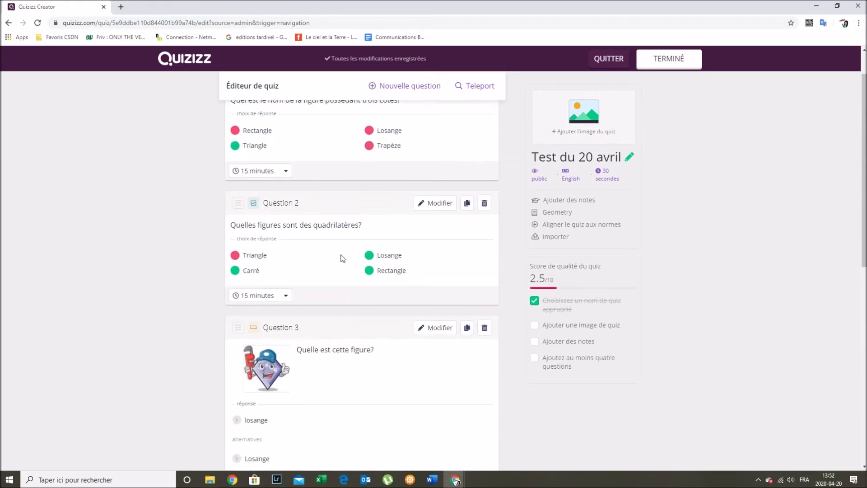
scroll(334, 166, "up", 1)
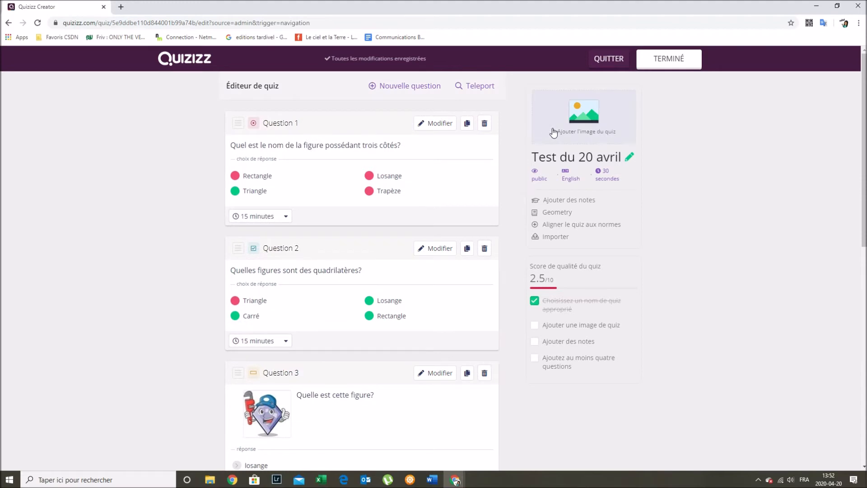
- Upload the cartoon triangle image as the quiz cover in the quiz details
left_click(579, 124)
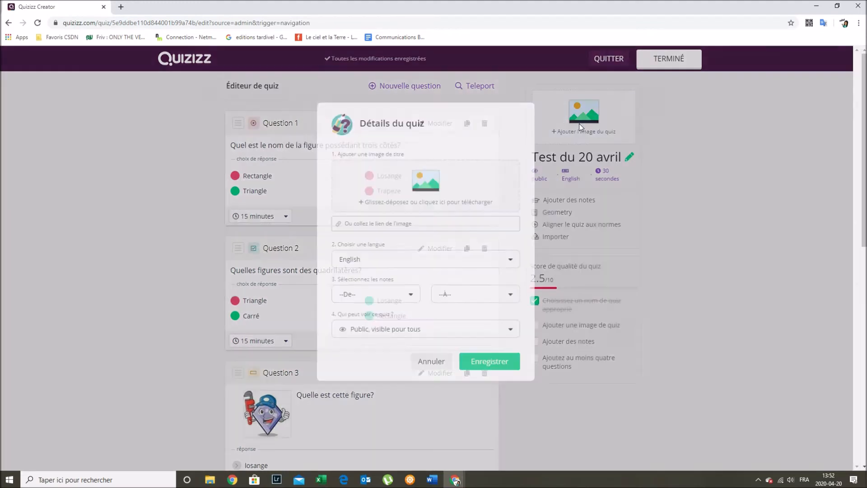
left_click(429, 145)
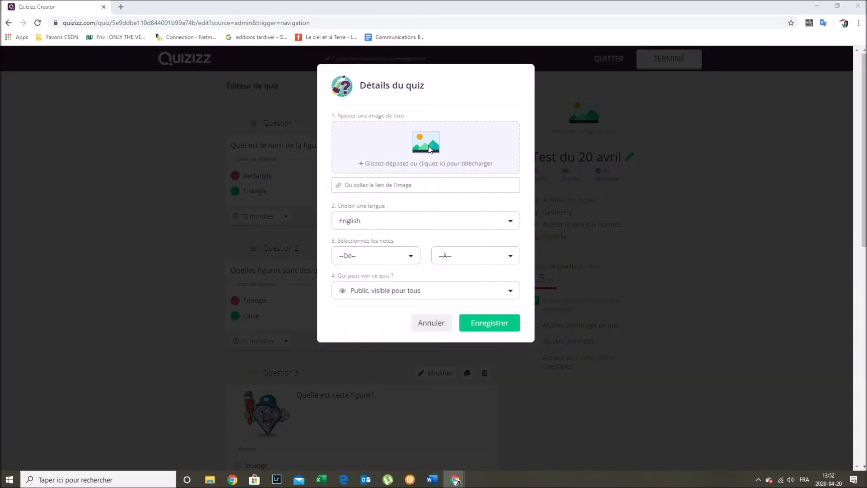
scroll(360, 232, "down", 8)
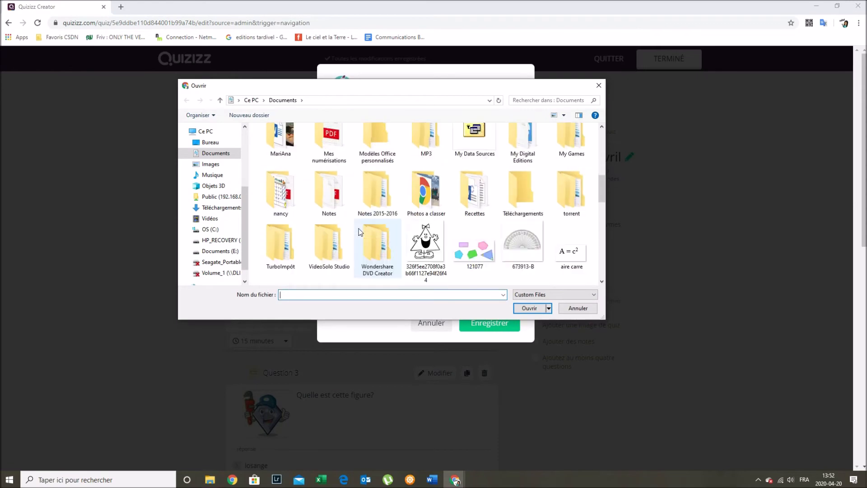
scroll(361, 231, "up", 3)
left_click(424, 253)
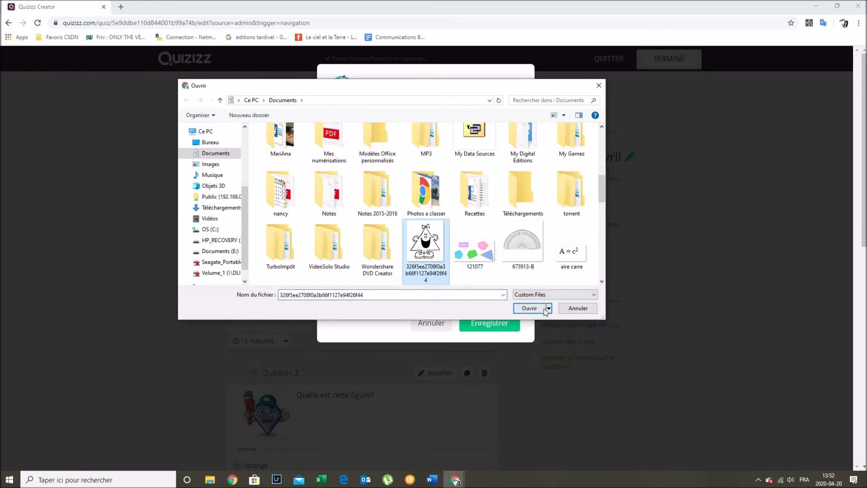
left_click(529, 308)
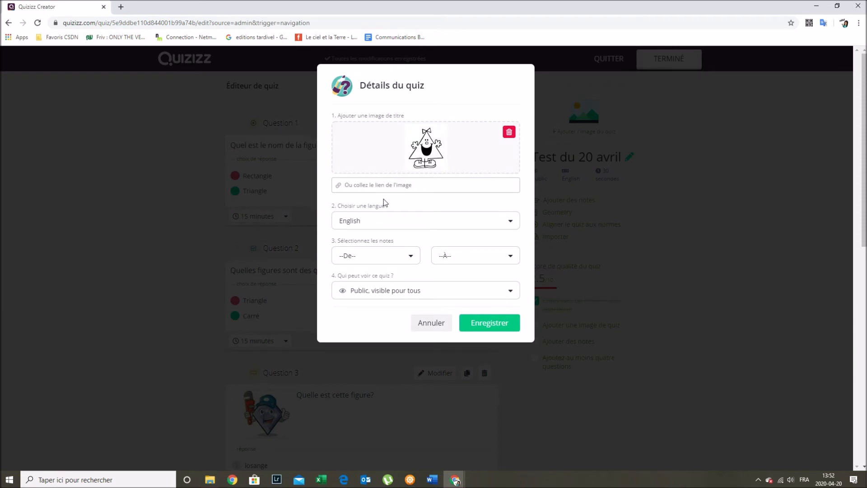
- Set the quiz language to French and the grade level to 7th
left_click(361, 225)
scroll(384, 262, "down", 7)
scroll(368, 280, "down", 3)
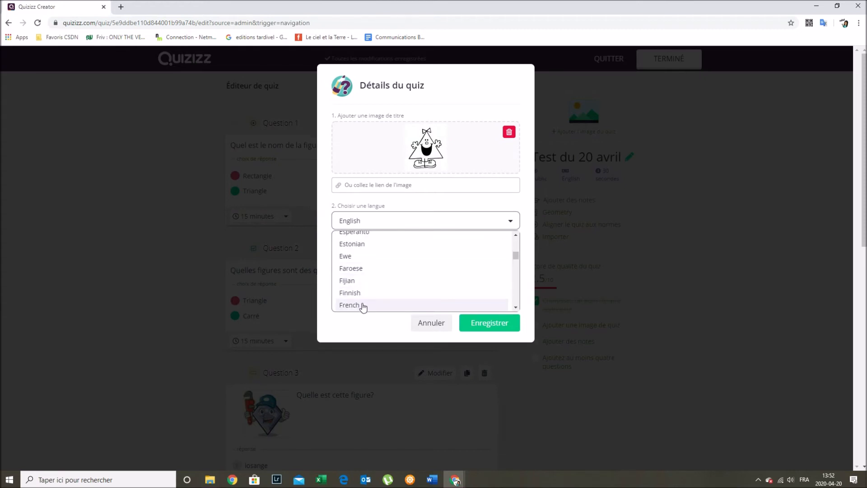
left_click(357, 306)
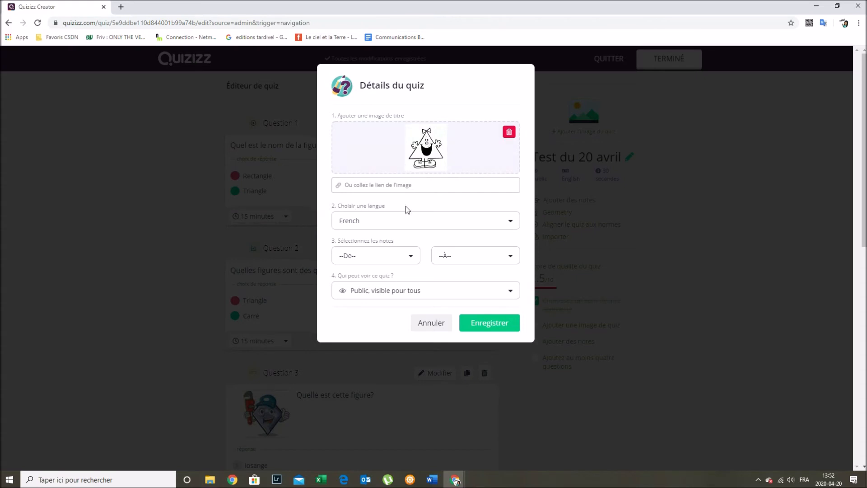
left_click(400, 258)
scroll(393, 284, "down", 3)
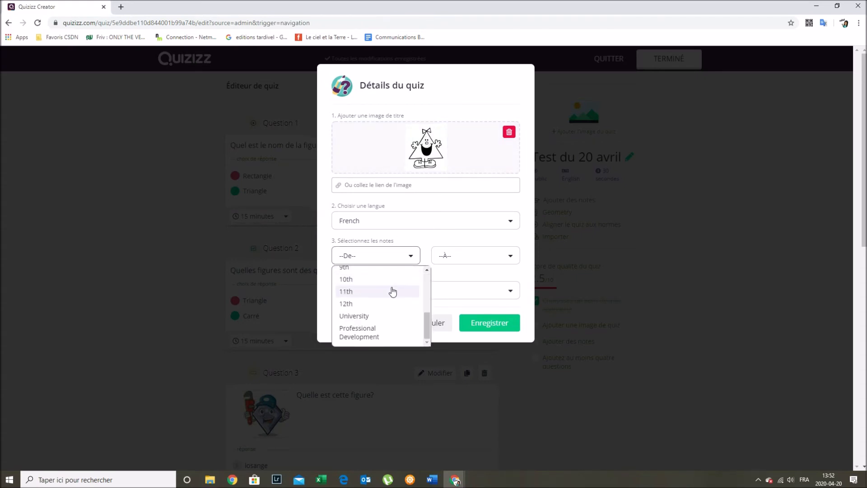
scroll(393, 292, "up", 2)
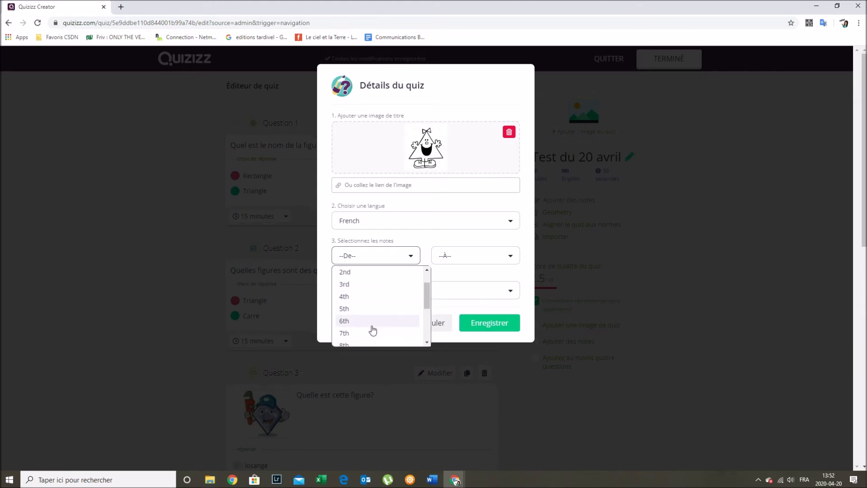
scroll(373, 323, "down", 2)
scroll(373, 323, "down", 5)
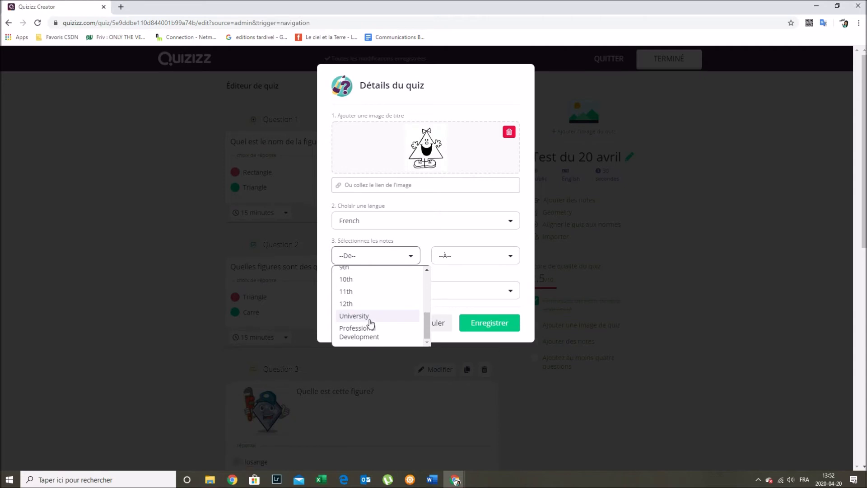
scroll(368, 317, "up", 3)
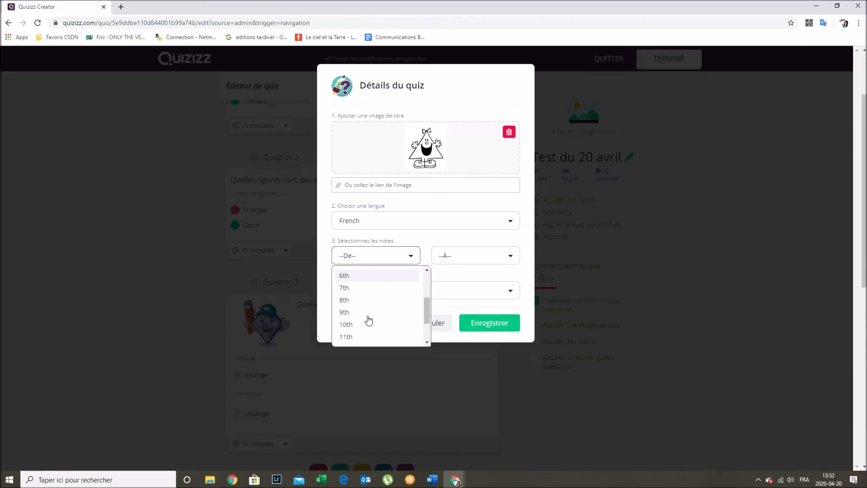
left_click(370, 289)
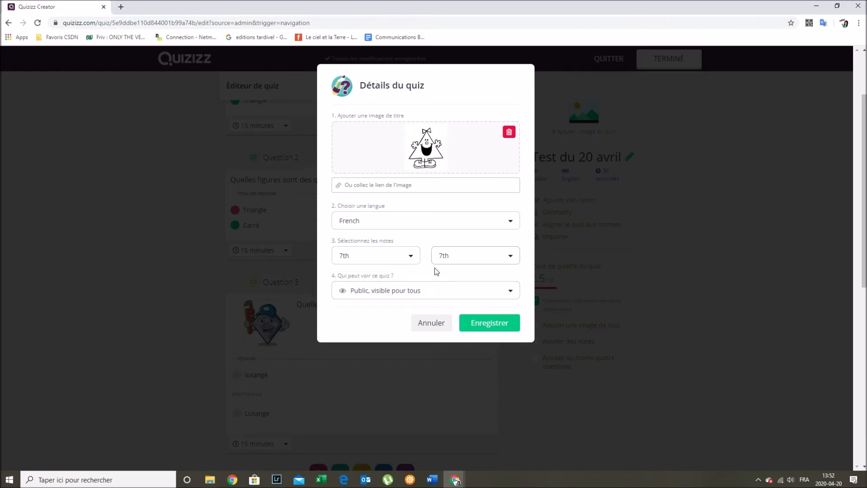
- Keep the quiz visibility Public and save the quiz details
left_click(383, 291)
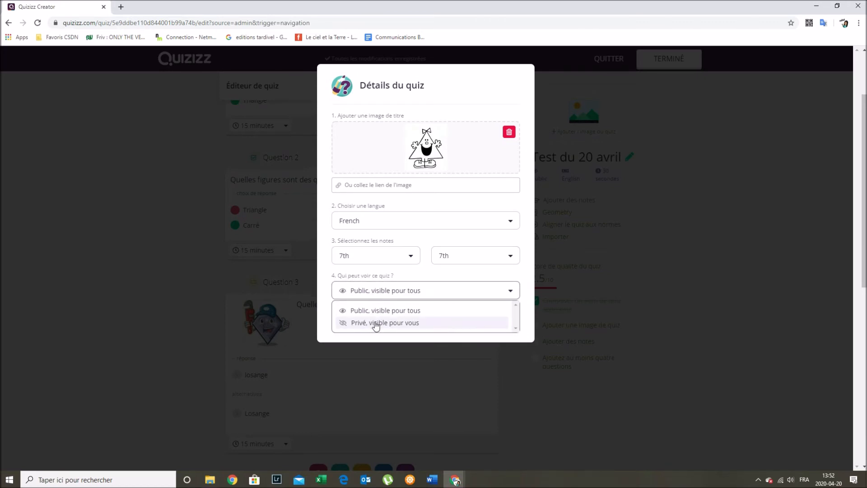
left_click(380, 311)
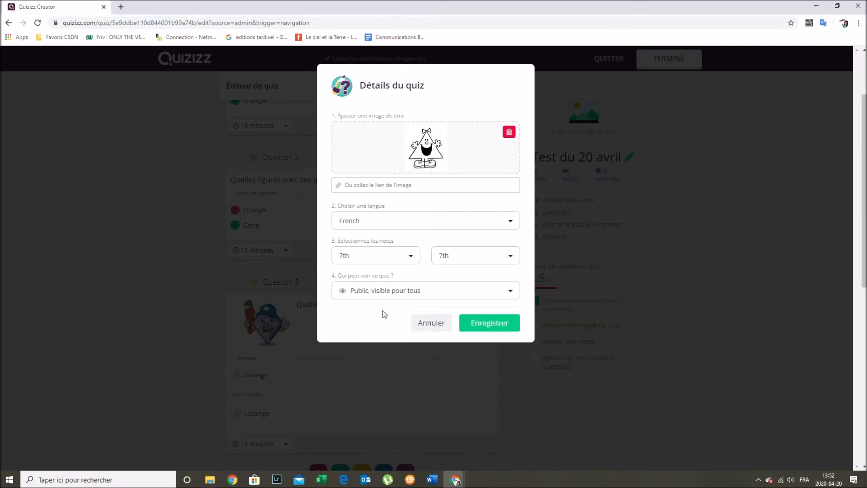
left_click(489, 324)
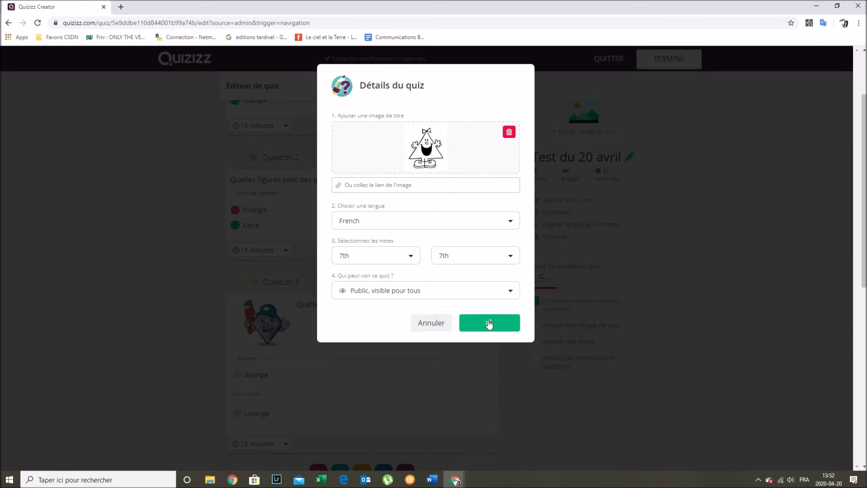
scroll(489, 319, "up", 2)
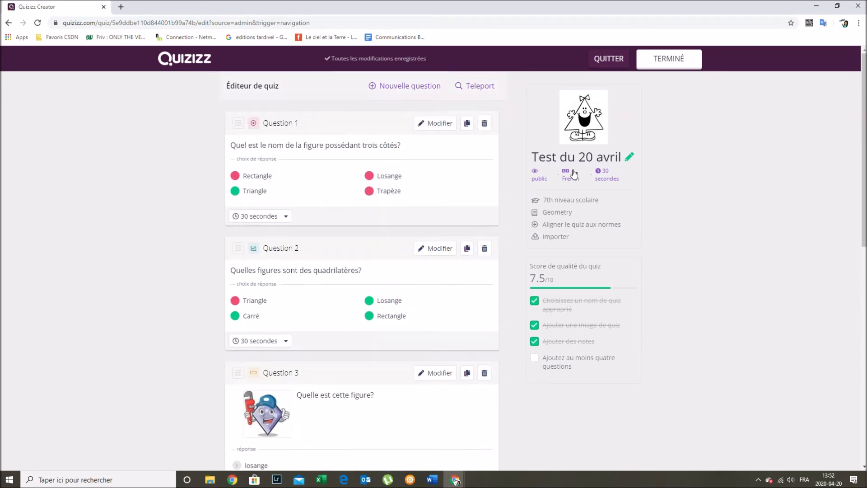
mouse_move(586, 113)
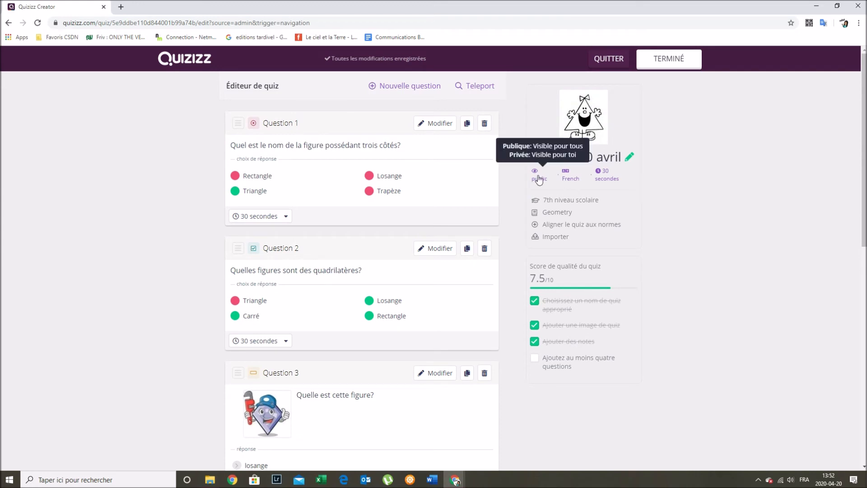
- Set the default time for every question to 15 minutes
left_click(611, 180)
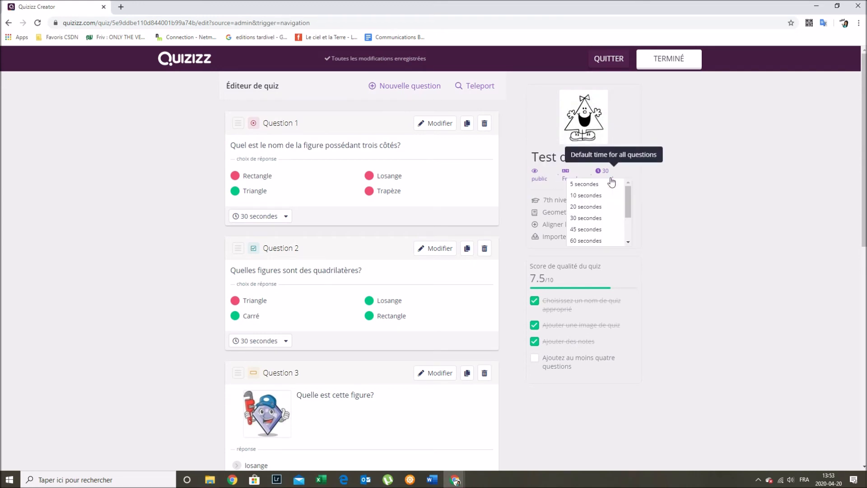
left_click_drag(628, 207, 632, 227)
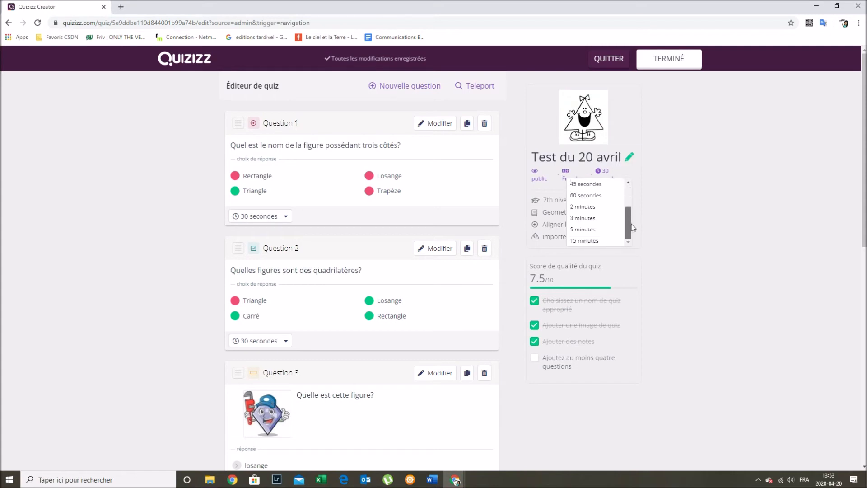
left_click(602, 241)
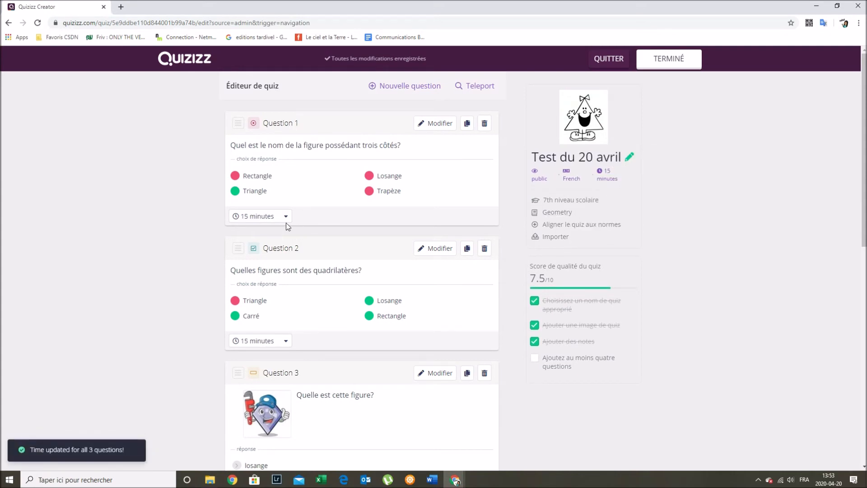
scroll(270, 346, "down", 3)
scroll(271, 382, "up", 3)
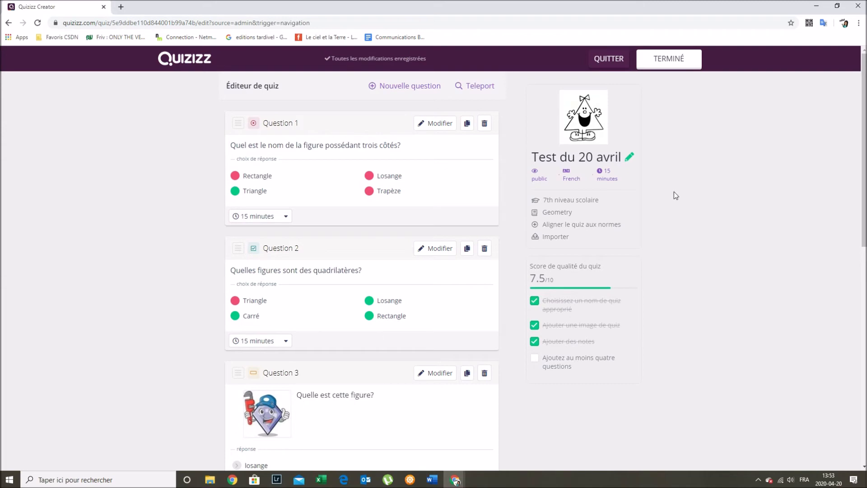
- Open the quiz name settings and close them without changes
left_click(629, 157)
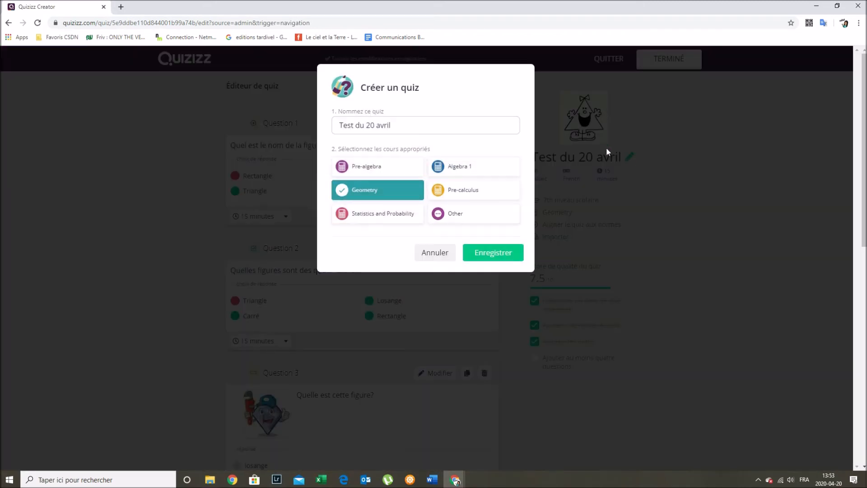
left_click(386, 124)
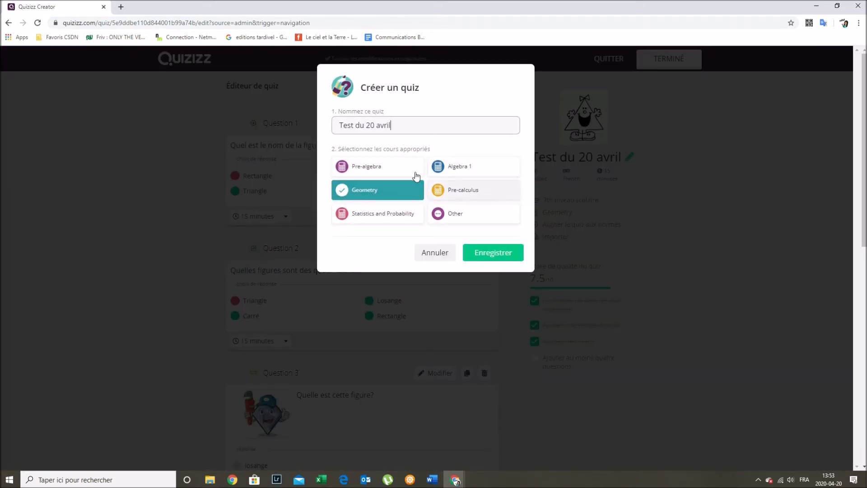
left_click(441, 254)
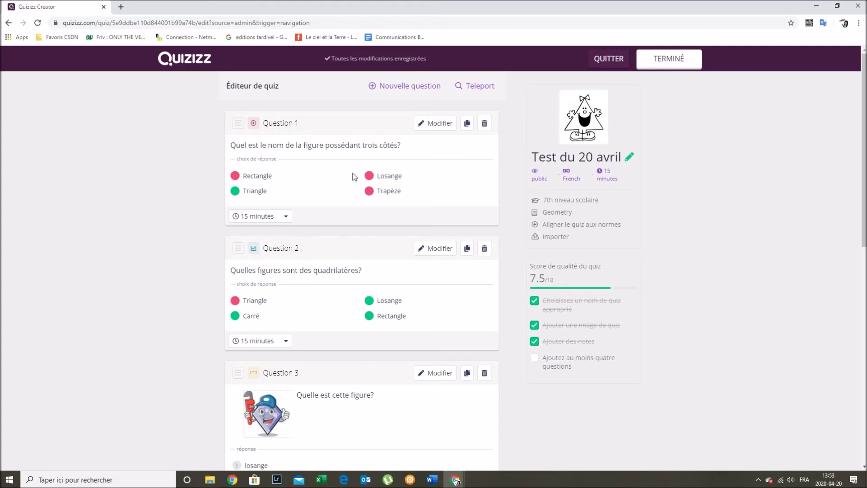
- Finish the quiz, try the Équipe, Classique and Test live modes, then return to its page
left_click(669, 61)
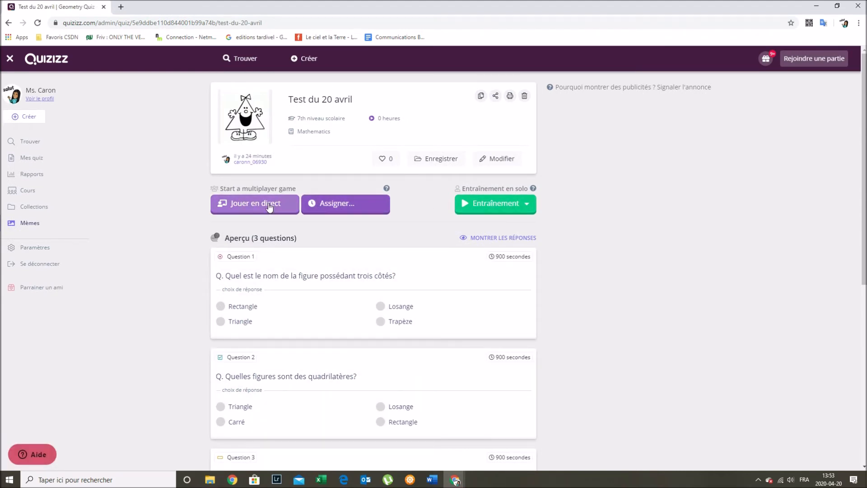
left_click(268, 203)
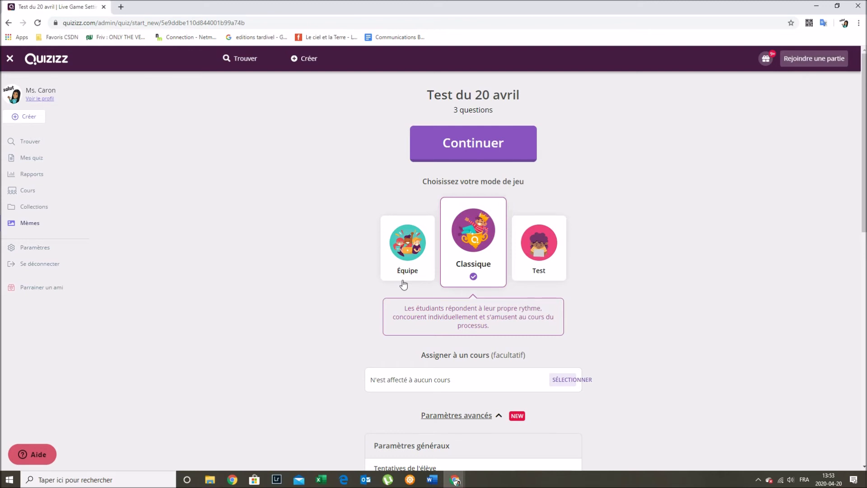
left_click(408, 255)
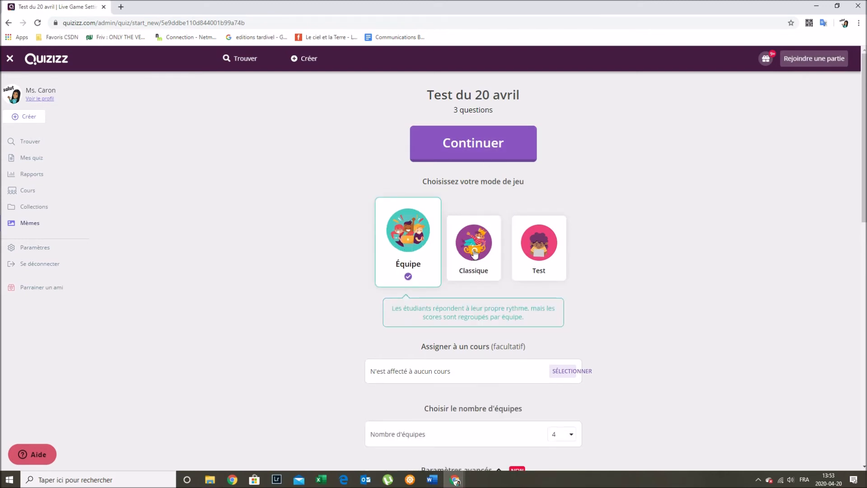
left_click(459, 260)
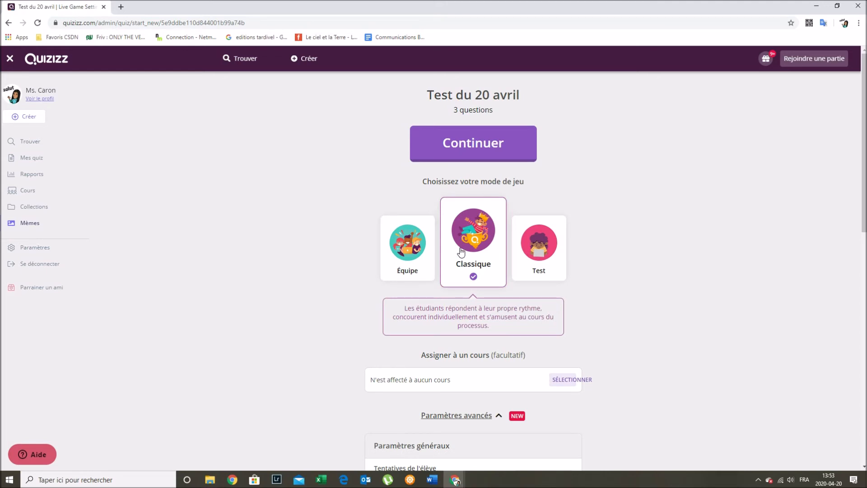
left_click(537, 257)
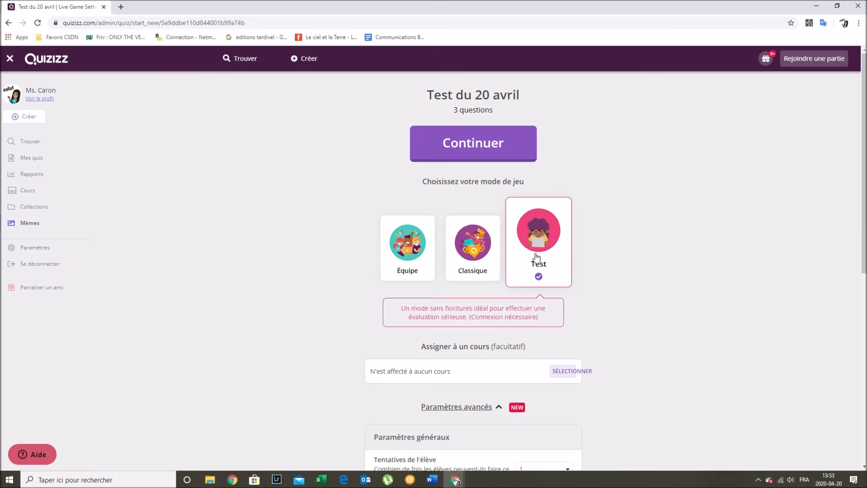
left_click(471, 248)
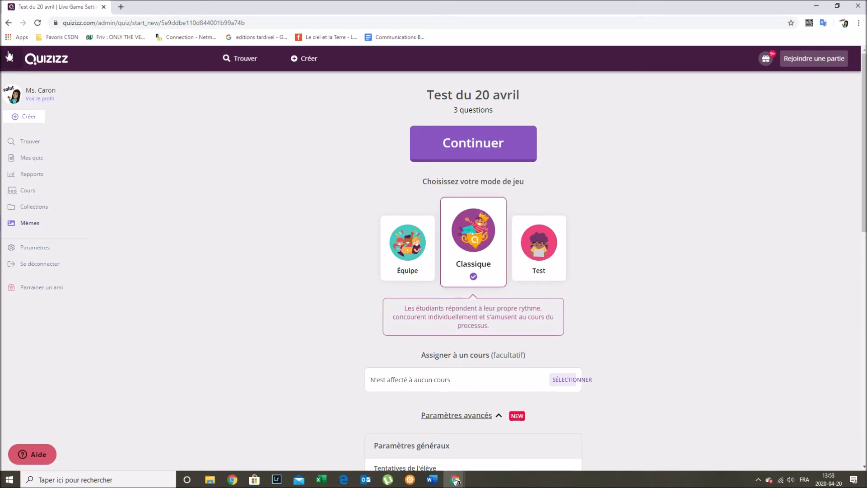
left_click(8, 23)
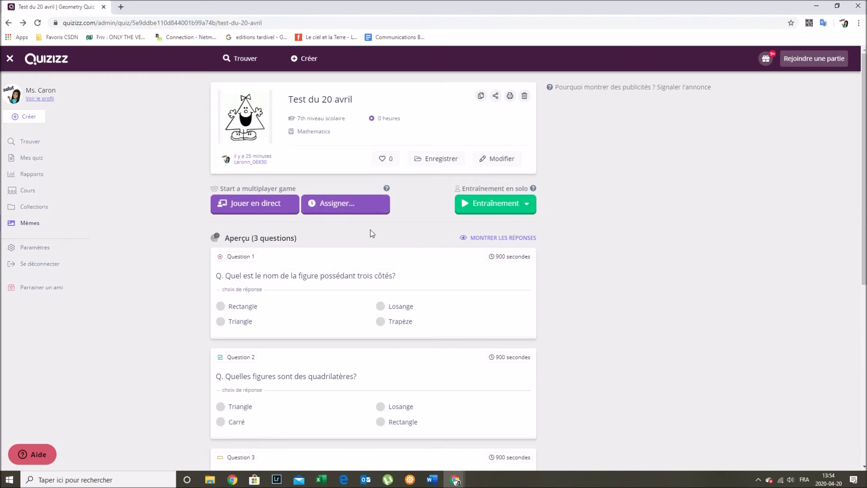
- Begin assigning the quiz as homework with the deadline date set to avr. 30
left_click(367, 205)
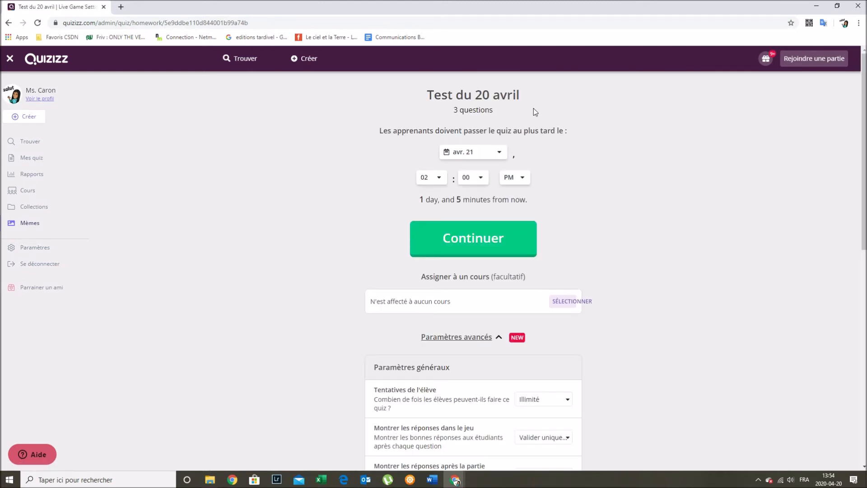
left_click(497, 155)
left_click_drag(505, 170, 502, 213)
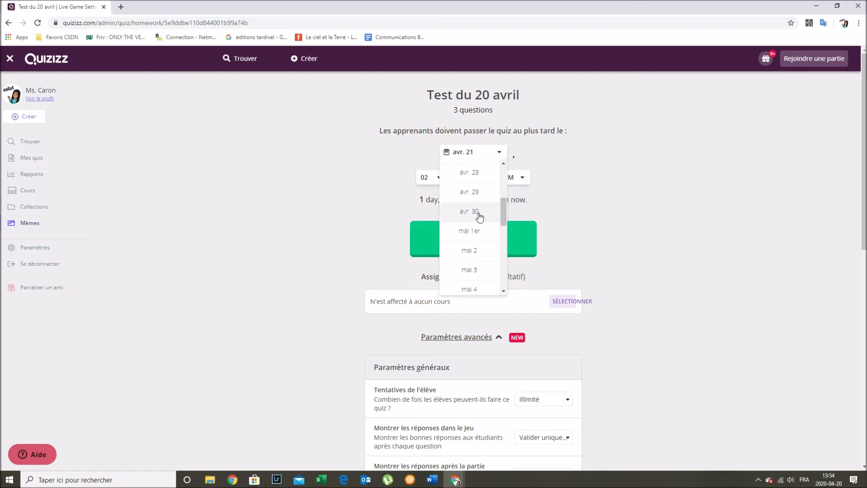
left_click(489, 212)
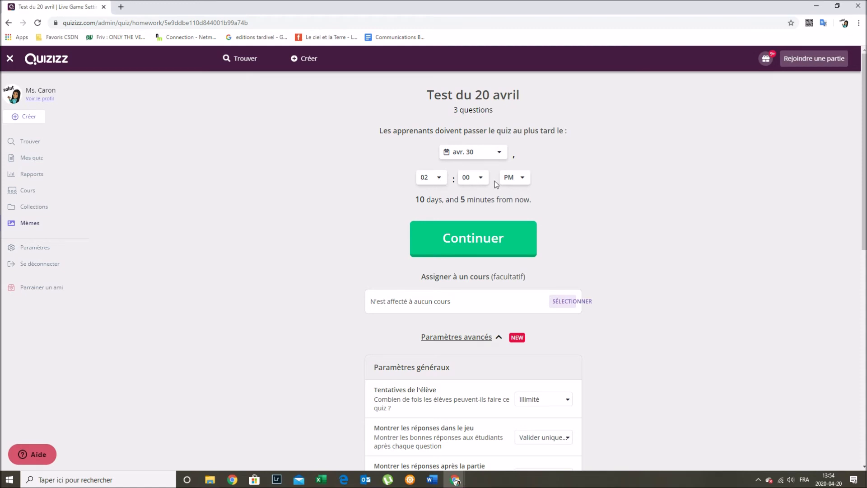
scroll(462, 244, "down", 2)
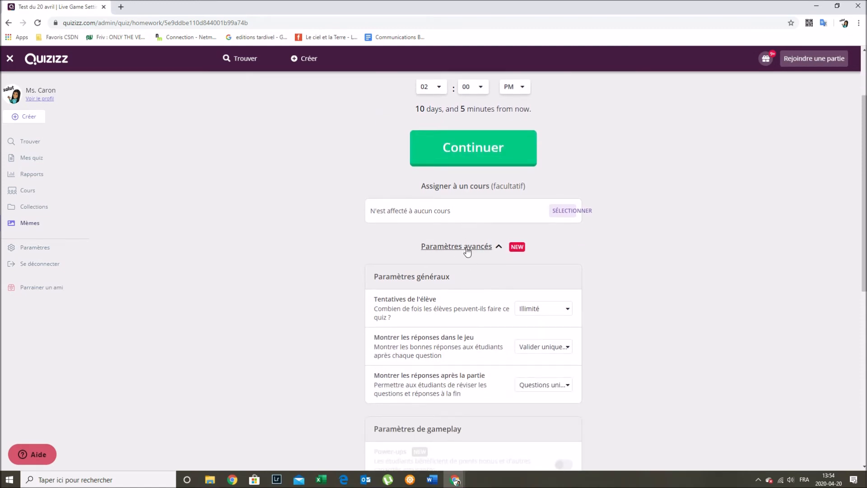
scroll(465, 250, "down", 2)
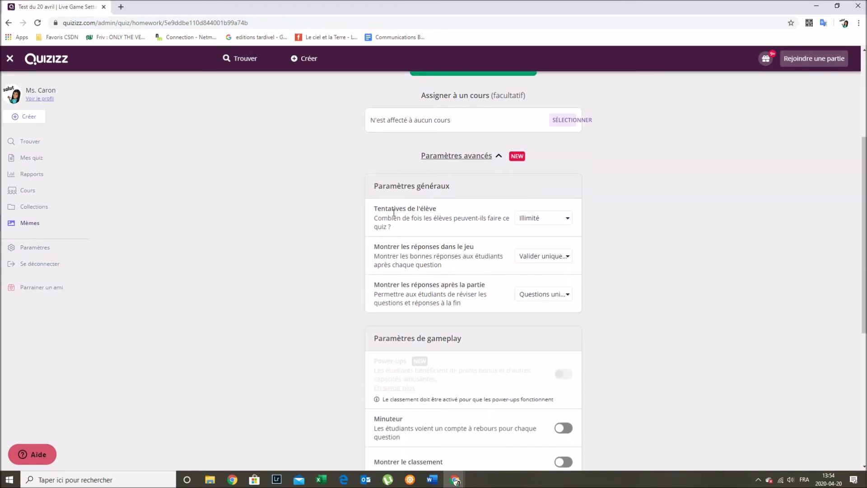
left_click(534, 221)
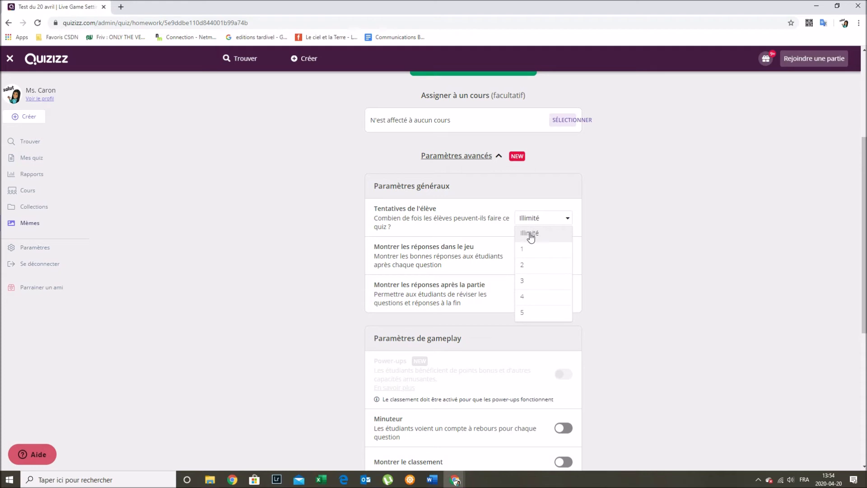
left_click(531, 237)
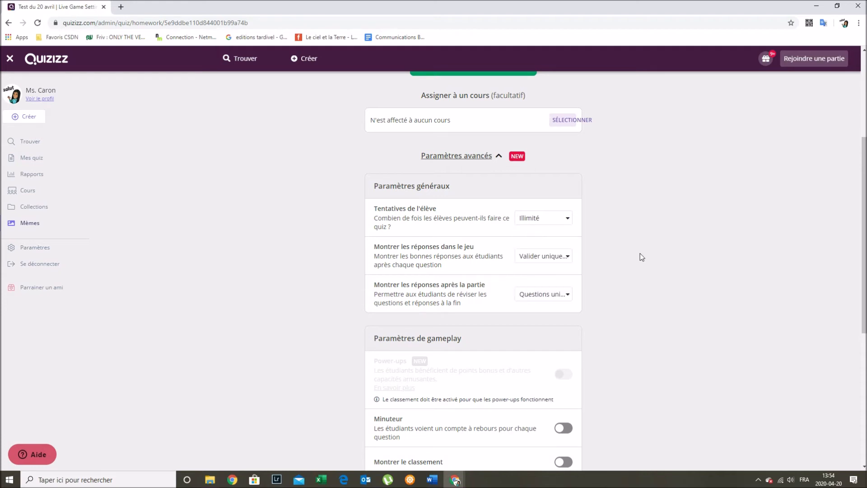
scroll(584, 220, "down", 1)
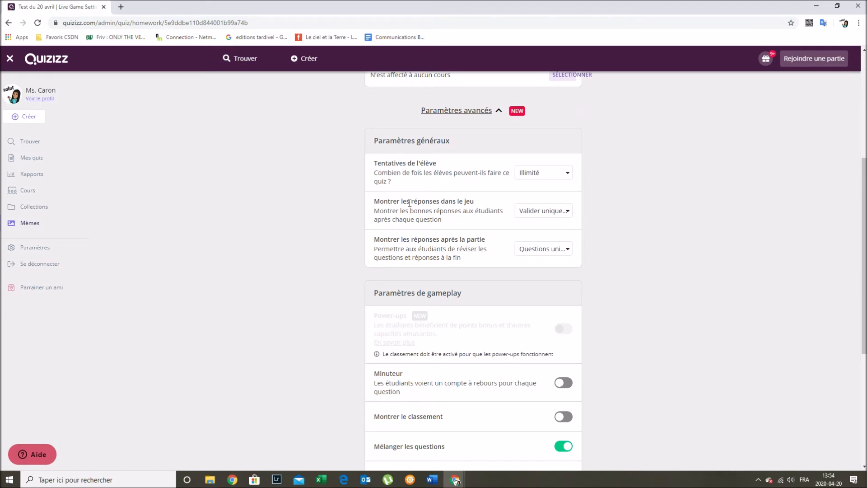
left_click(544, 216)
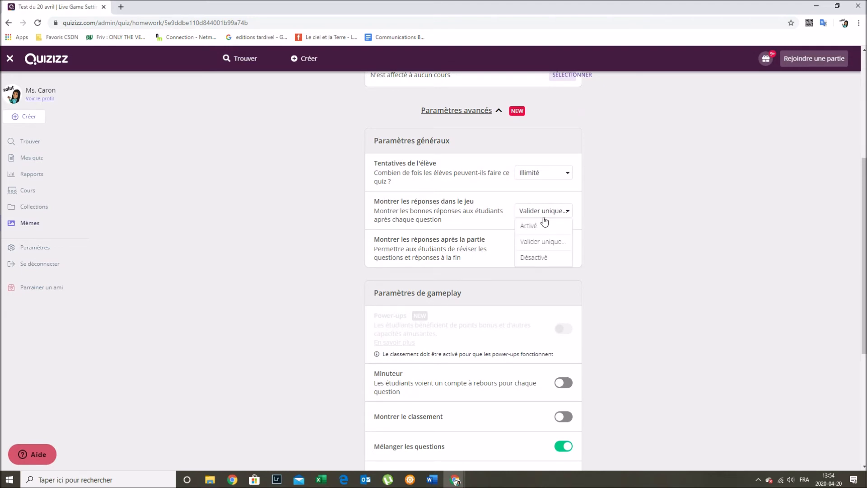
left_click(556, 247)
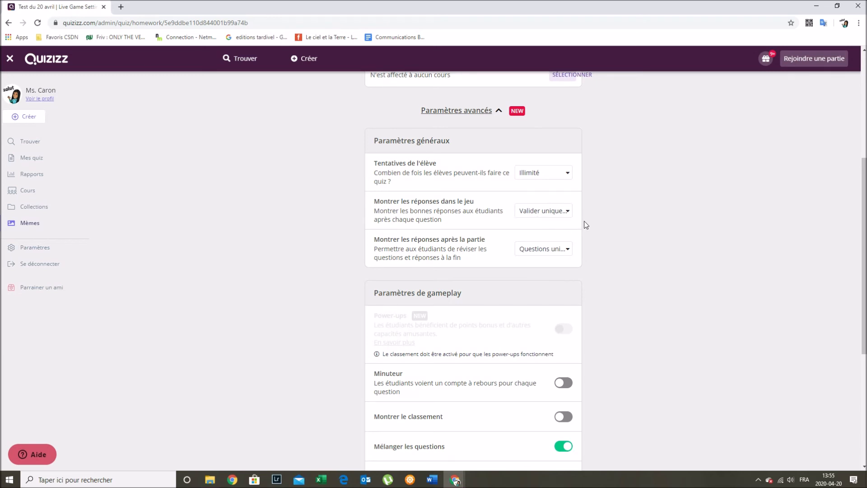
scroll(584, 224, "down", 1)
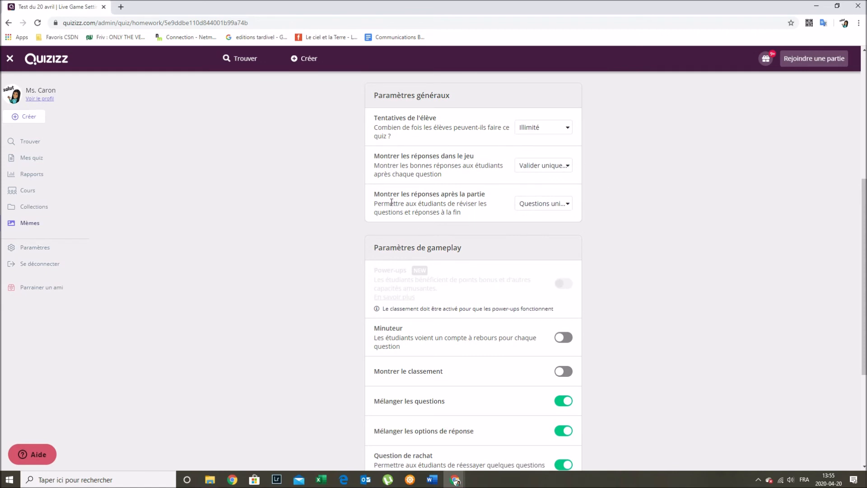
left_click(525, 204)
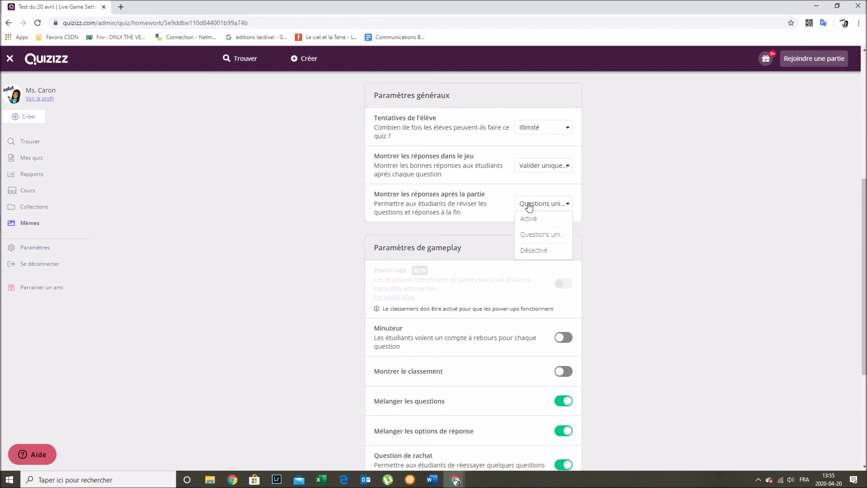
left_click(537, 237)
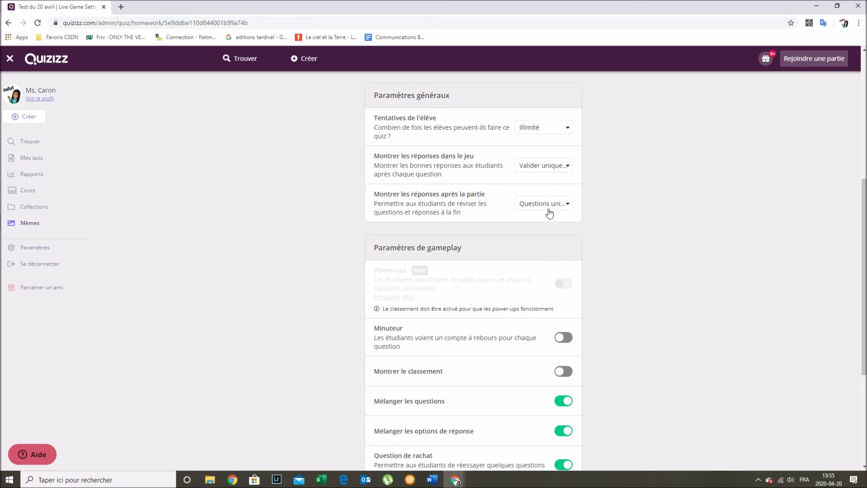
scroll(548, 212, "down", 1)
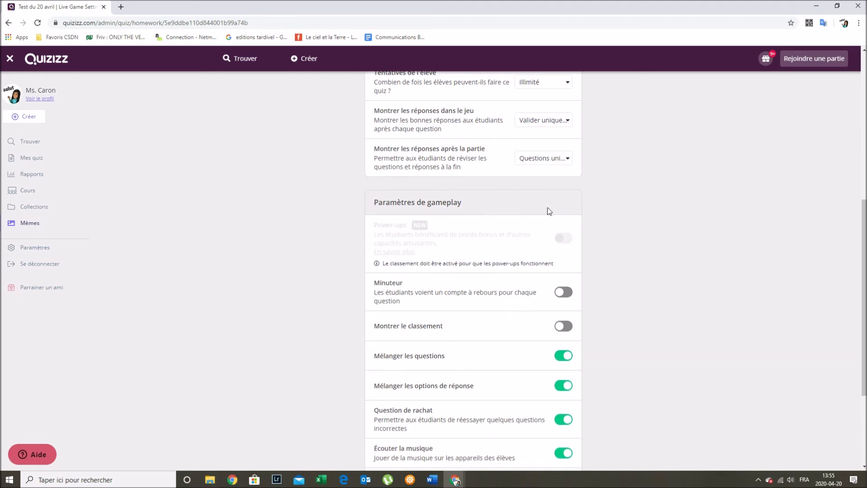
scroll(552, 209, "down", 1)
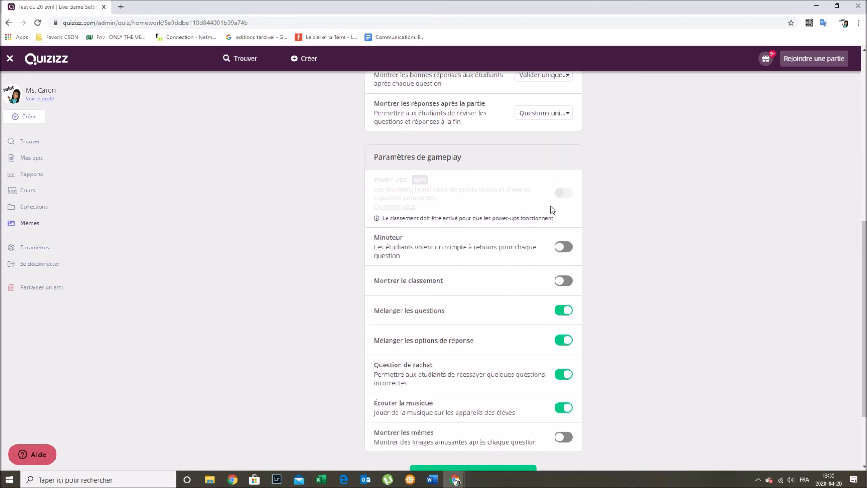
scroll(551, 206, "down", 1)
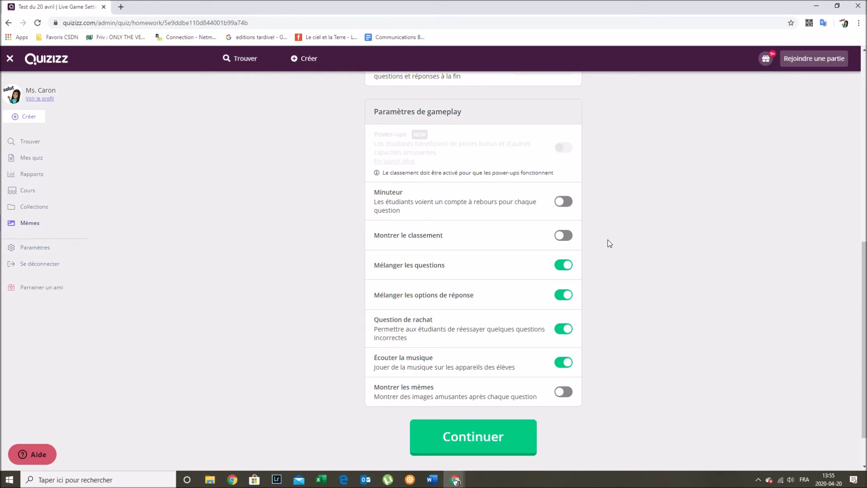
scroll(610, 243, "down", 1)
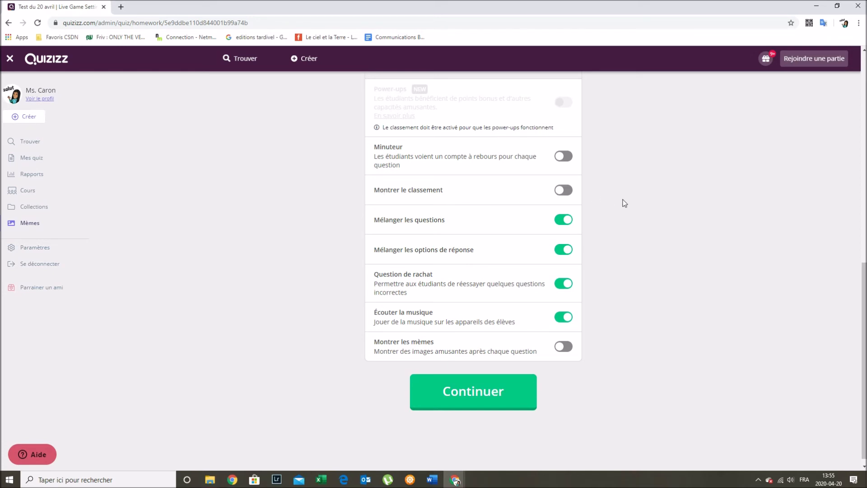
scroll(536, 204, "down", 1)
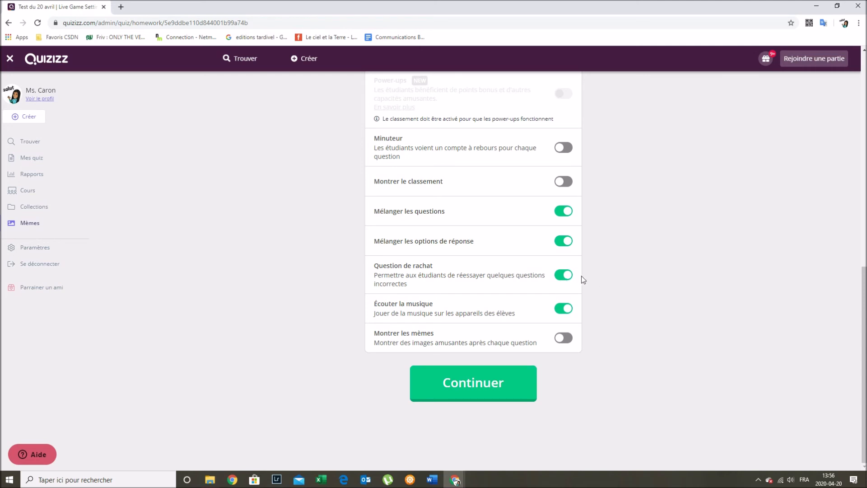
left_click(567, 278)
left_click(566, 280)
left_click(569, 310)
left_click(562, 338)
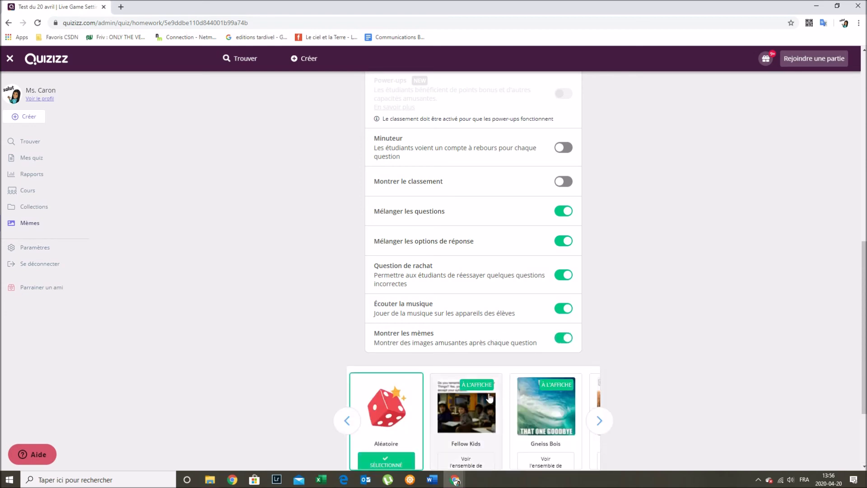
scroll(459, 378, "down", 3)
left_click(600, 302)
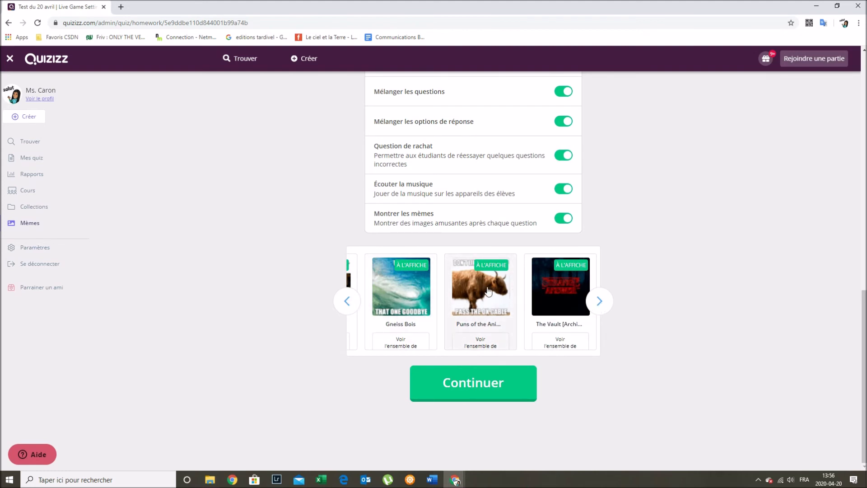
left_click(349, 301)
left_click(351, 301)
left_click(565, 218)
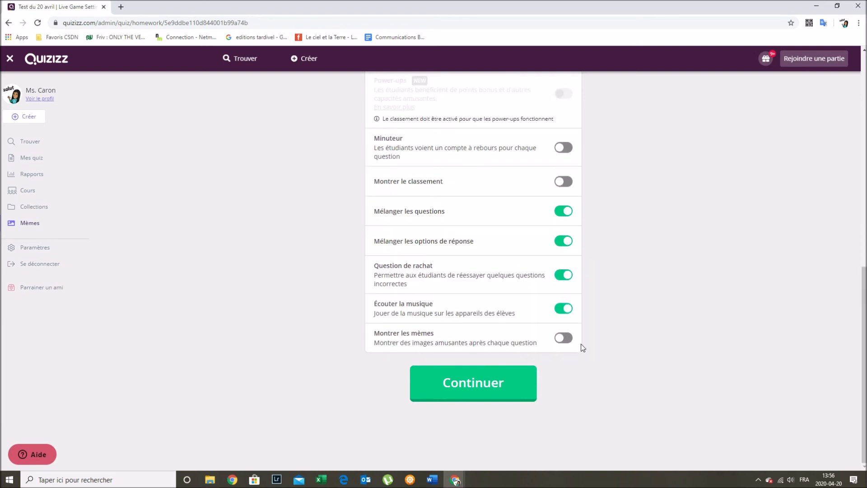
scroll(501, 345, "up", 1)
scroll(497, 334, "up", 9)
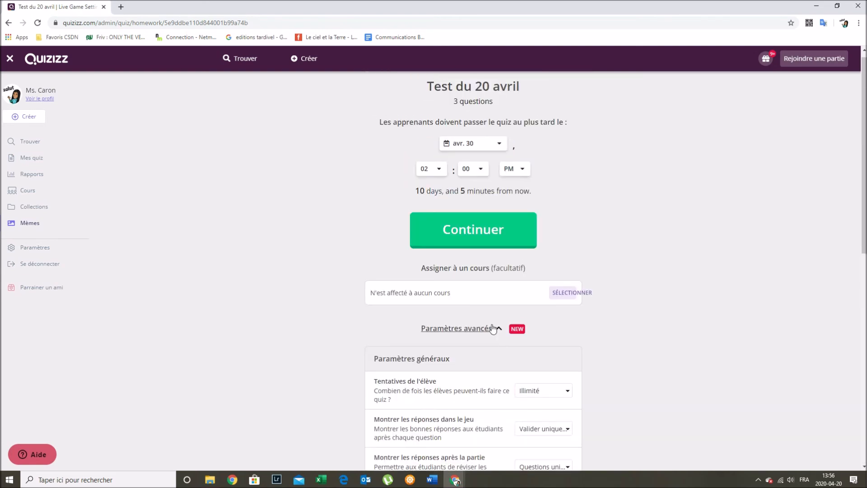
scroll(491, 324, "down", 5)
scroll(491, 323, "down", 5)
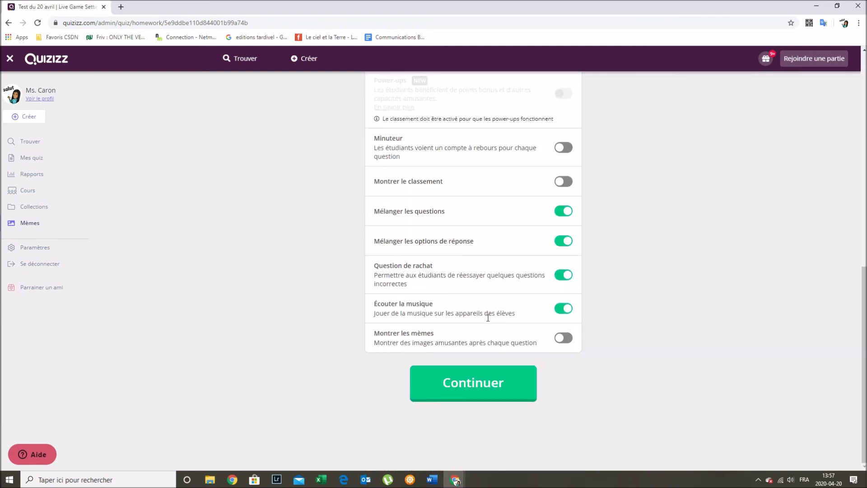
- Confirm the homework assignment and select the displayed join code
left_click(497, 384)
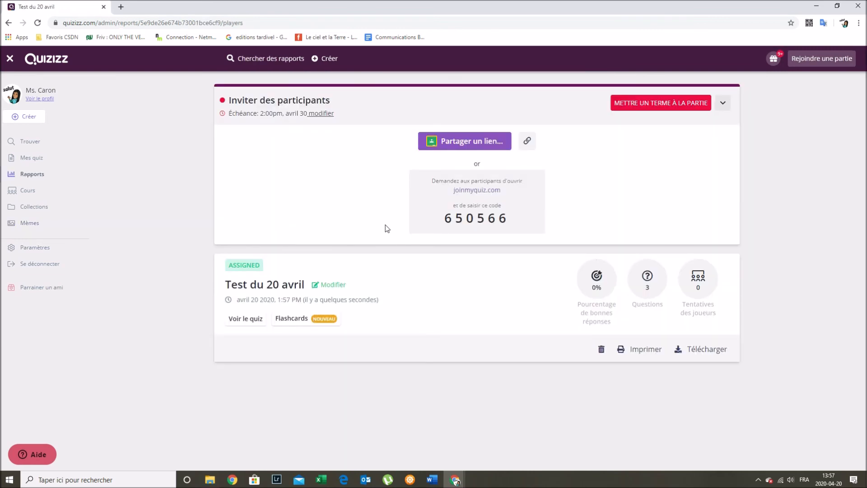
left_click_drag(450, 218, 506, 223)
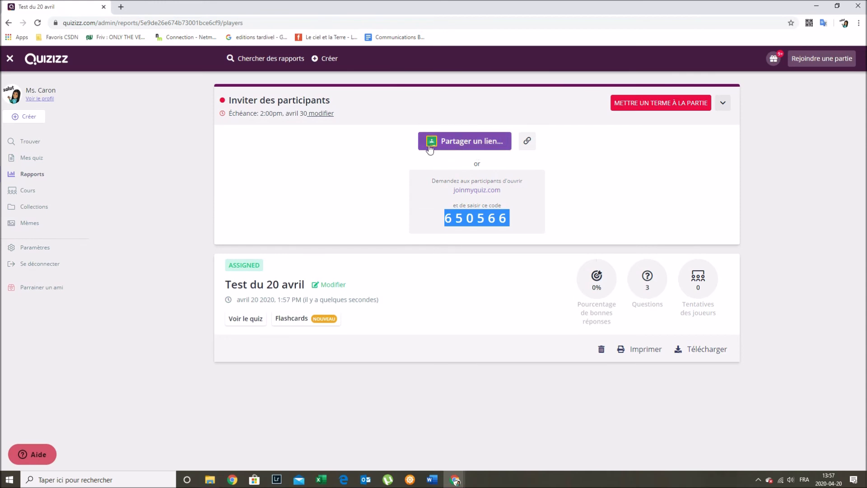
left_click(576, 203)
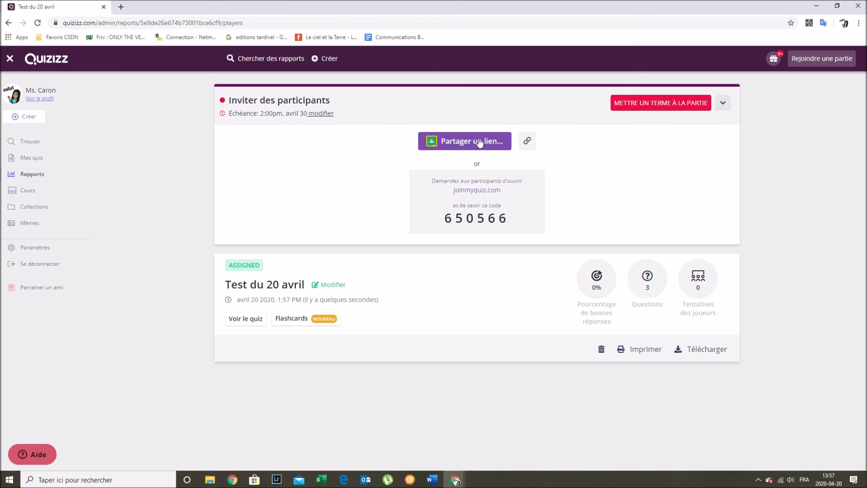
- Copy the quiz join link, view the link-sharing options, and reselect the join code
left_click(527, 142)
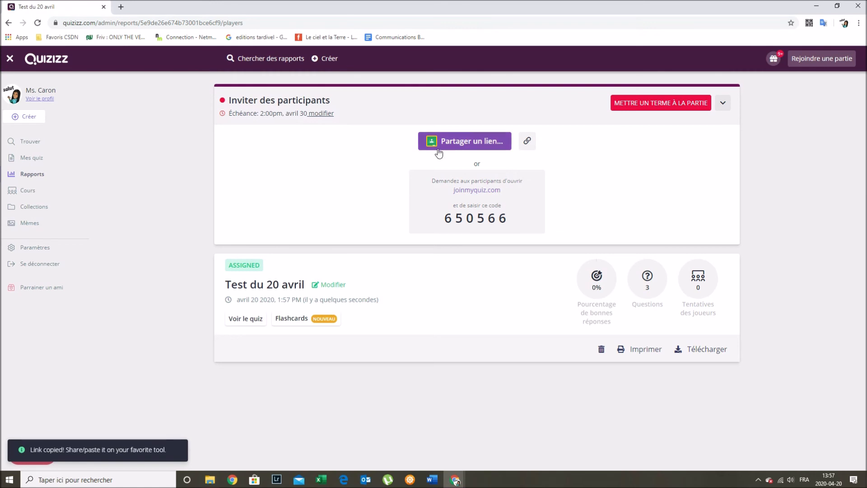
left_click(457, 146)
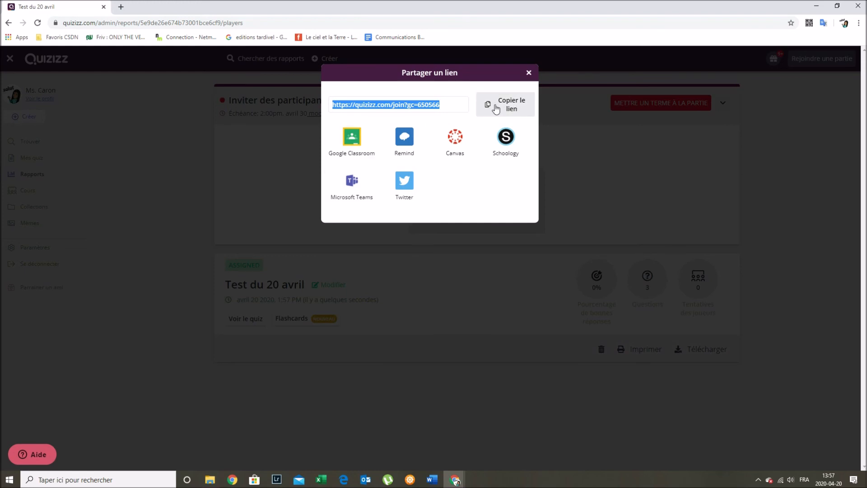
left_click(529, 73)
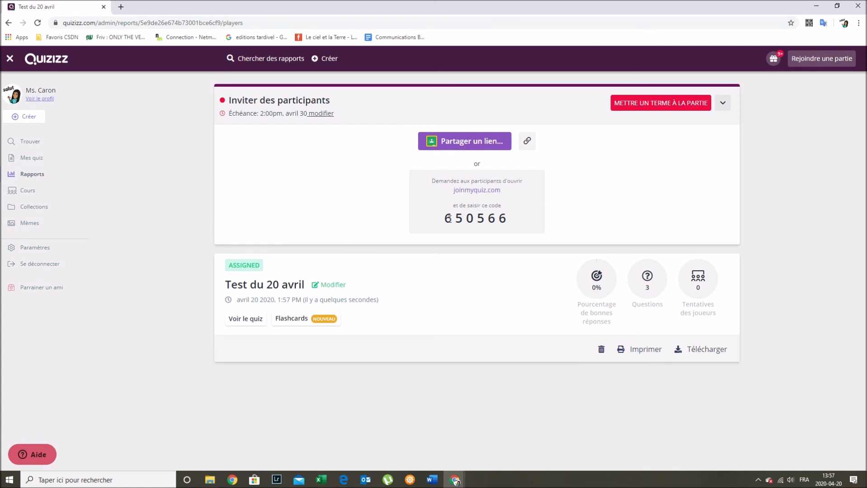
left_click_drag(446, 218, 517, 219)
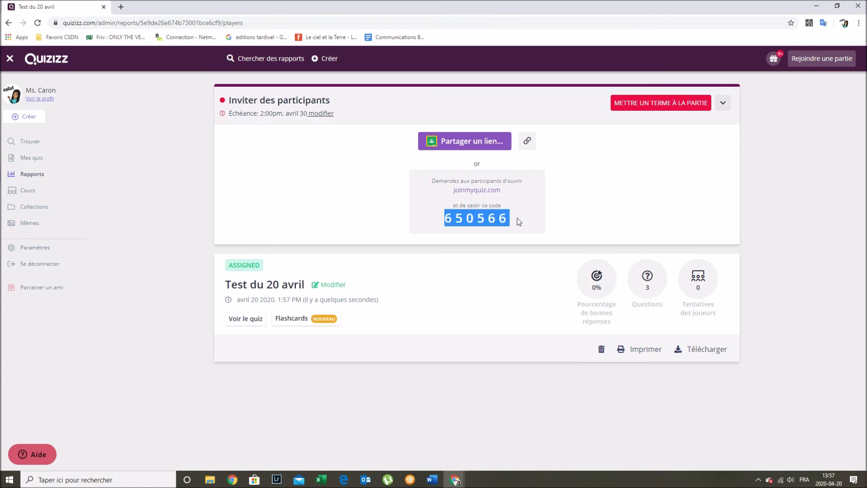
left_click(513, 219)
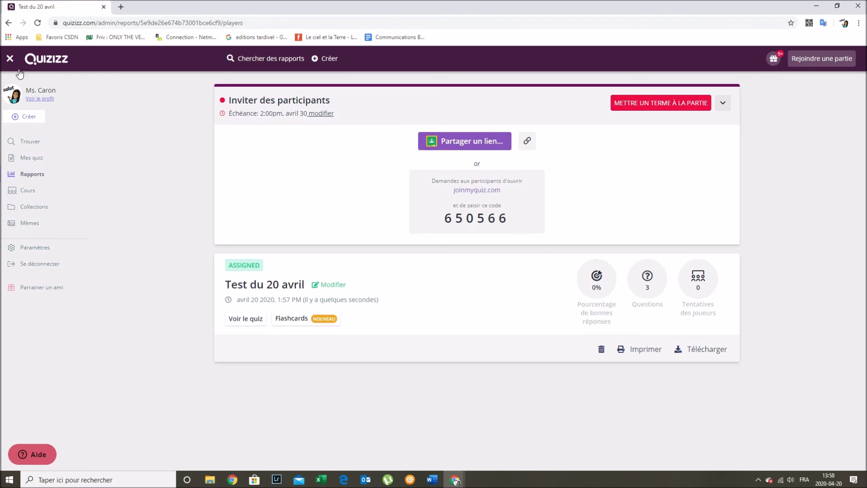
- Open the student join page and the teacher dashboard in new tabs
left_click(10, 59)
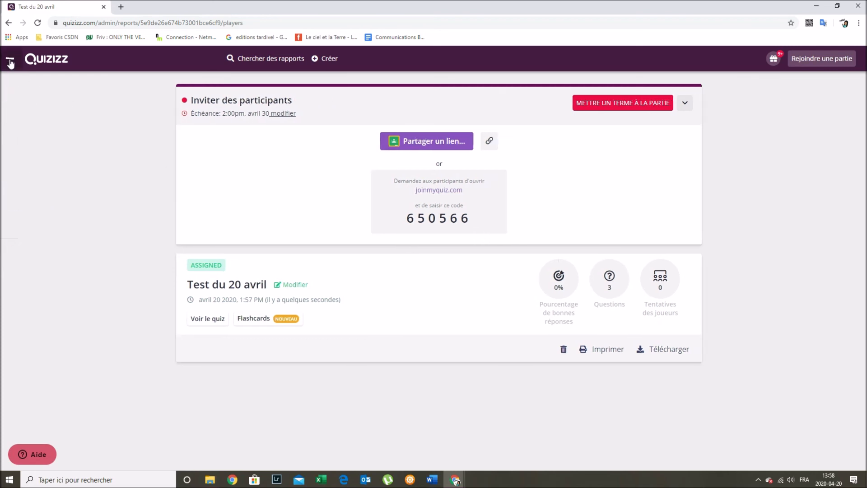
left_click(9, 59)
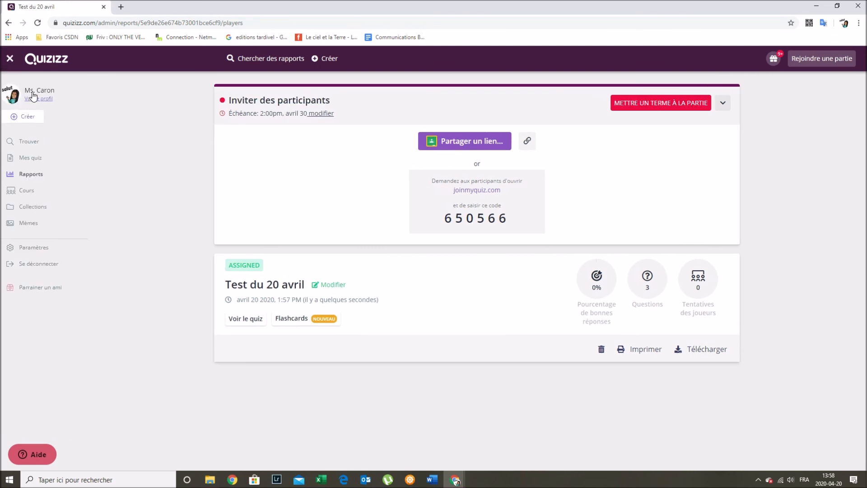
left_click(26, 143)
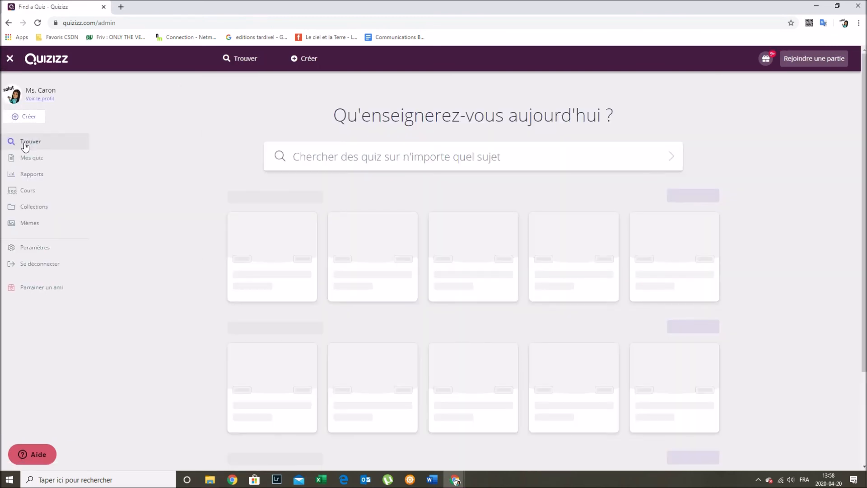
left_click(834, 62)
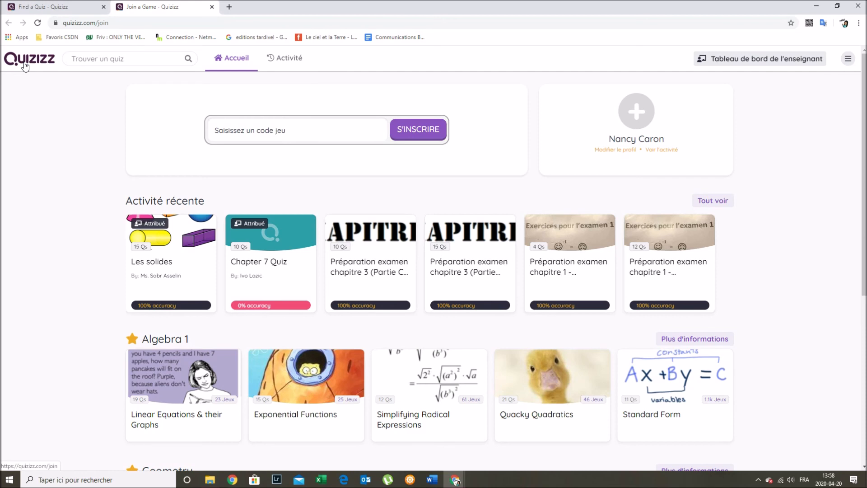
left_click(846, 59)
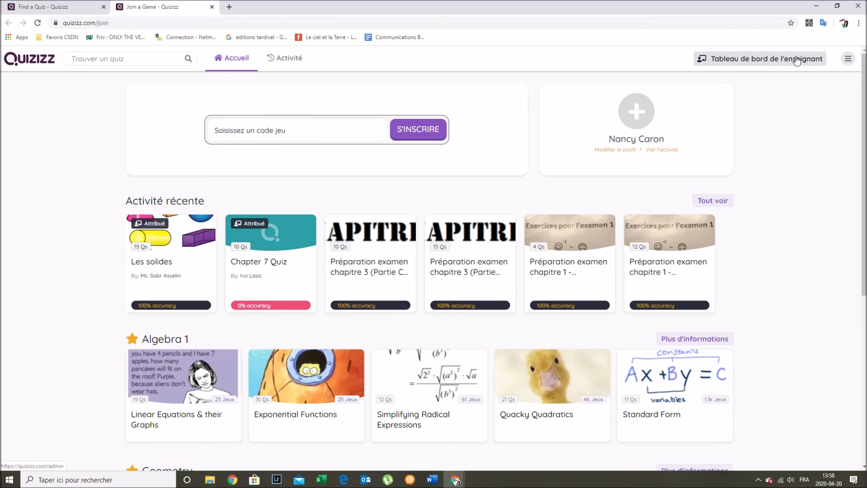
left_click(722, 61)
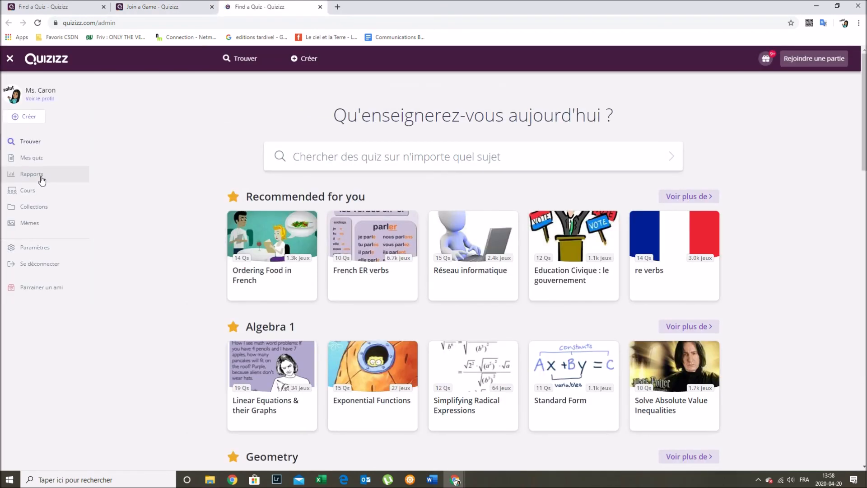
- Open the Test du 20 avril report from Mes quiz and Rapports
left_click(38, 159)
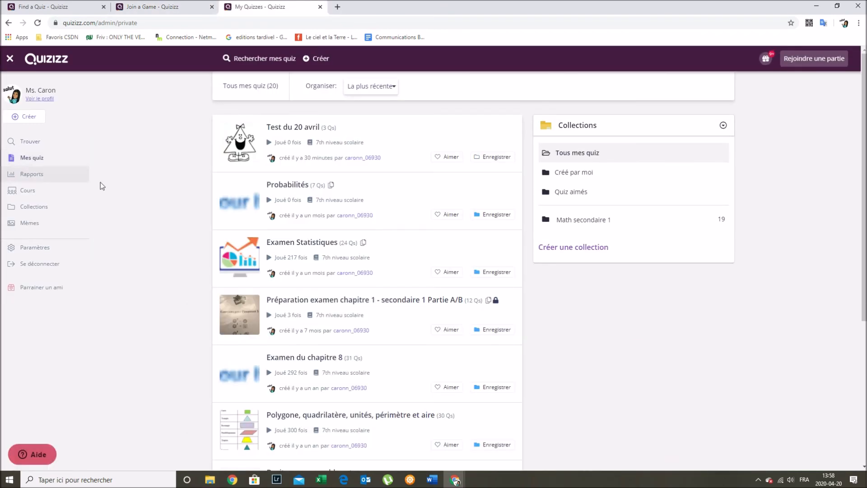
left_click(278, 128)
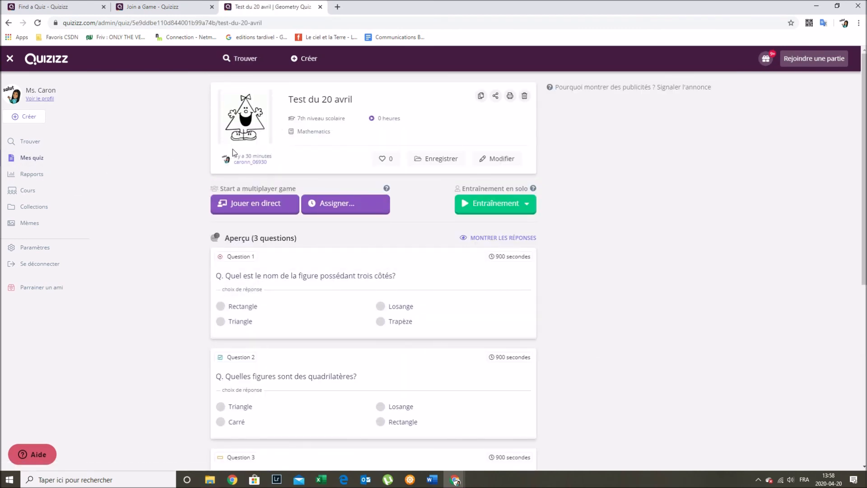
left_click(34, 174)
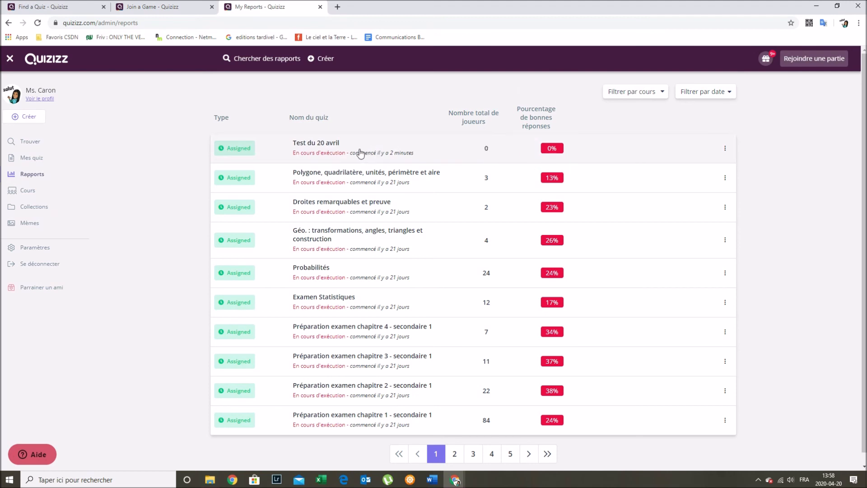
left_click(725, 148)
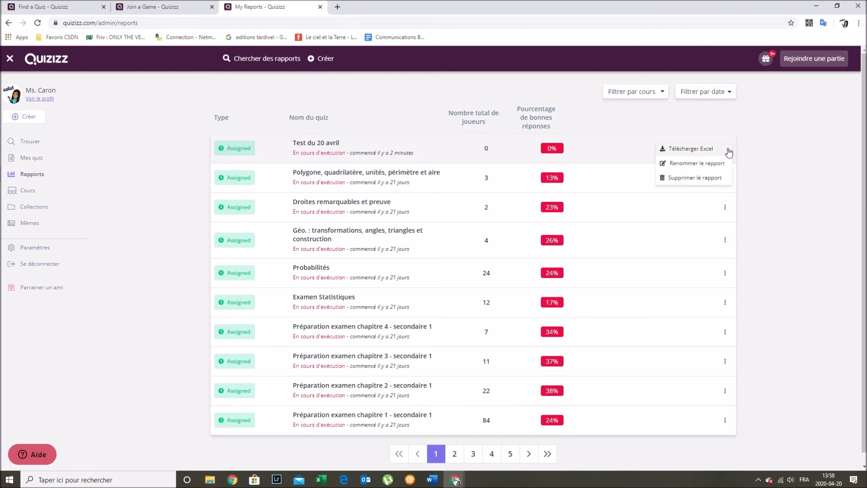
left_click(456, 158)
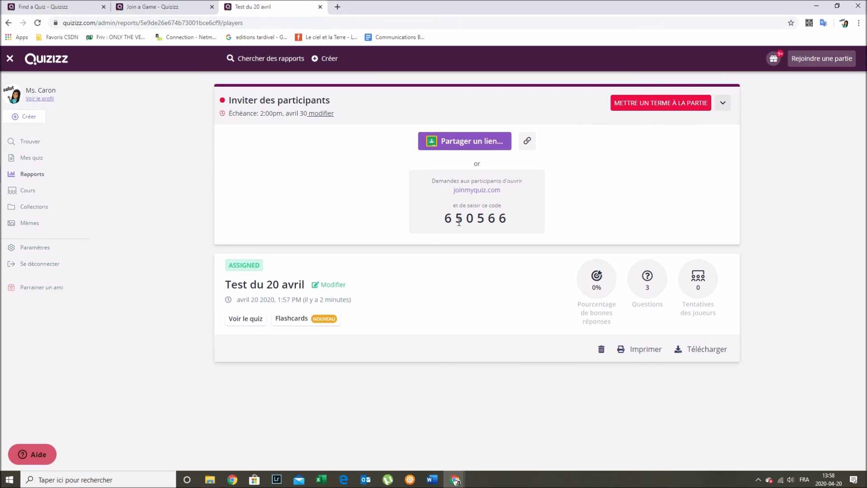
- Join the game with code 650566 as the student 'Test élève #1'
left_click(837, 62)
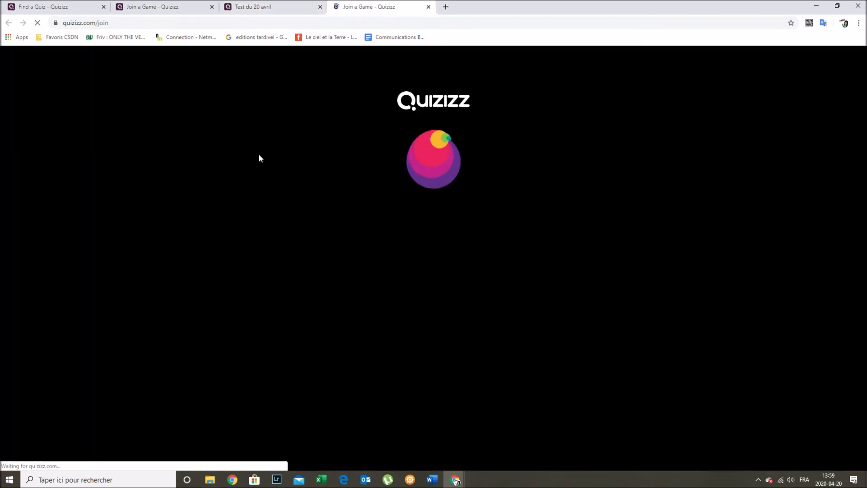
type("650566")
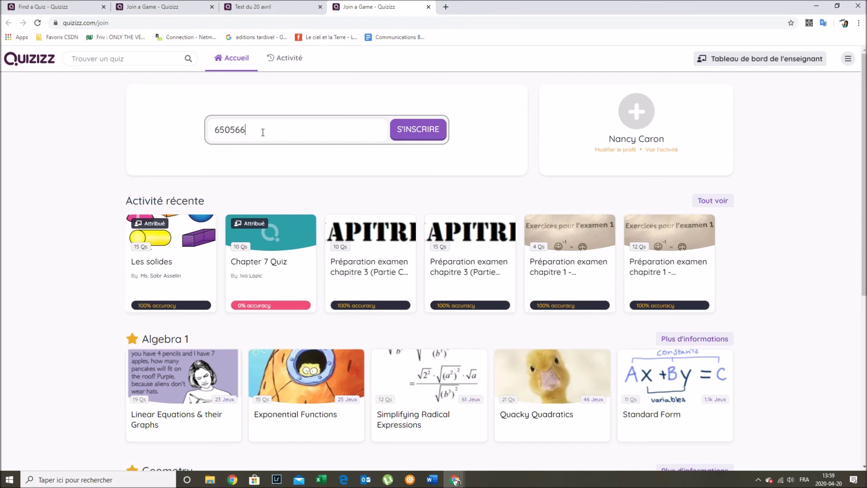
left_click(434, 129)
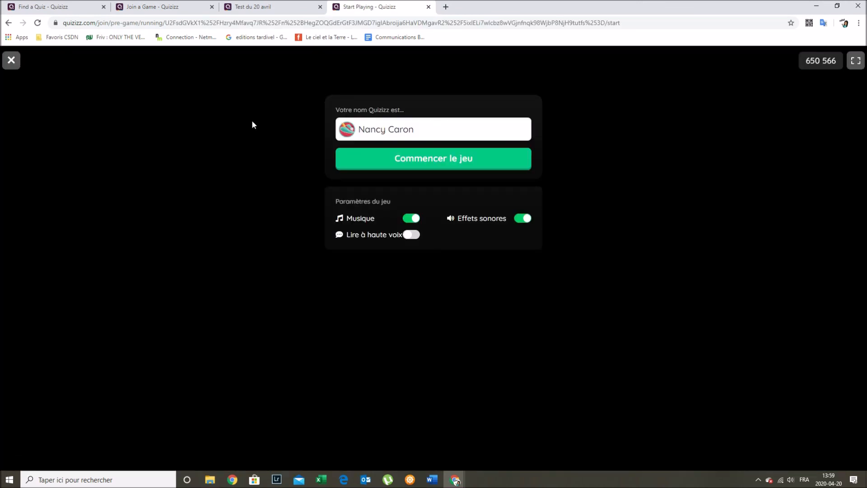
left_click_drag(424, 132, 342, 132)
type("Test élève #1")
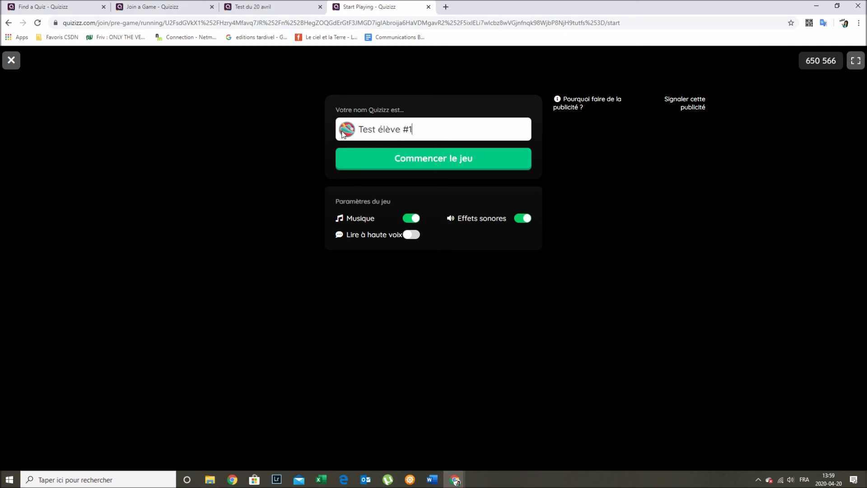
left_click(457, 160)
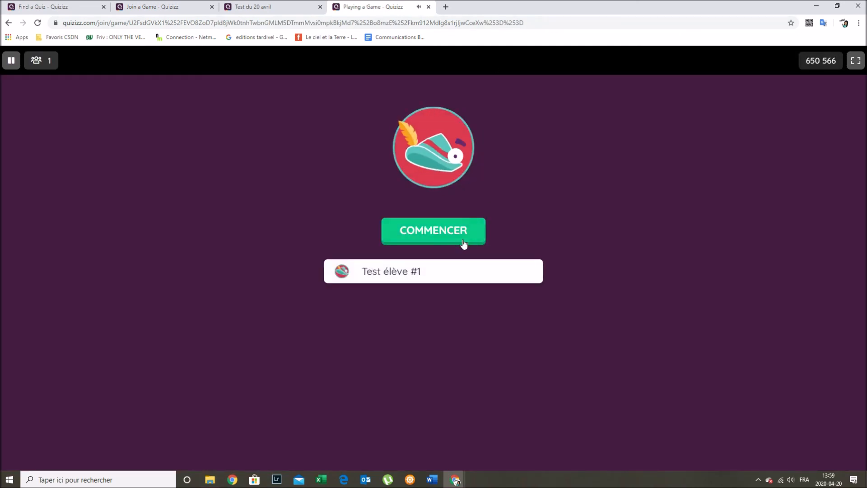
- As the test student, answer the first question with 'losange', then pause and save and quit
left_click(457, 236)
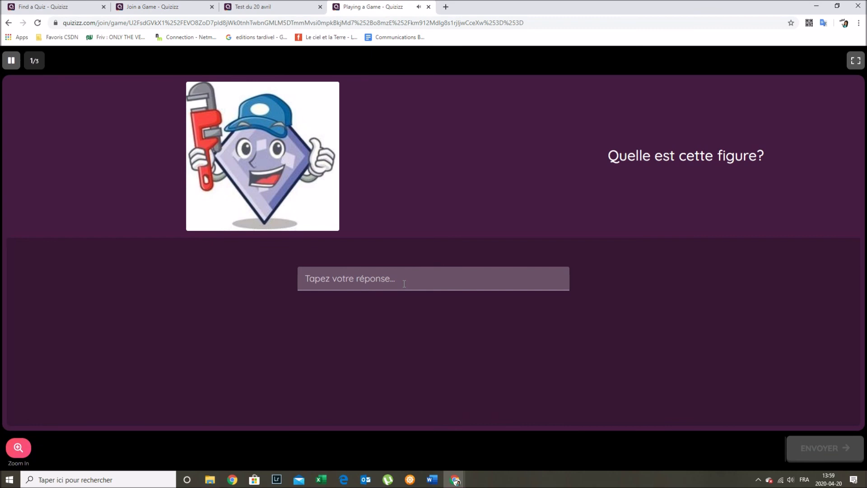
type("losange")
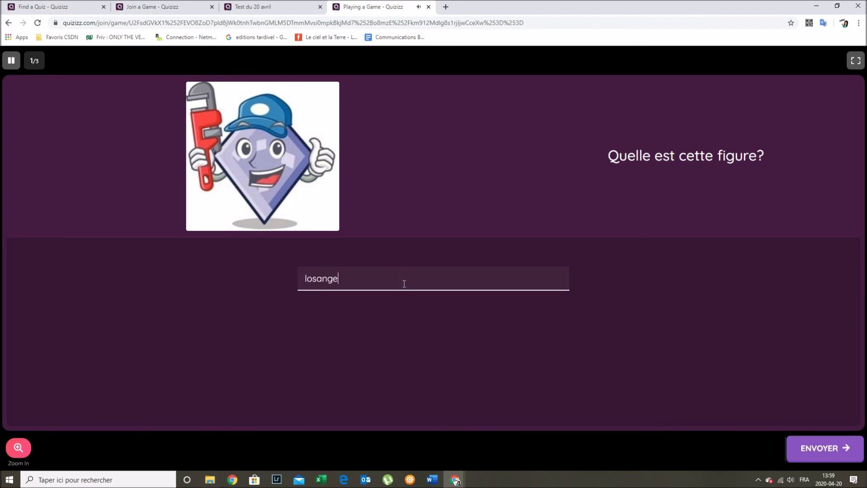
left_click(843, 459)
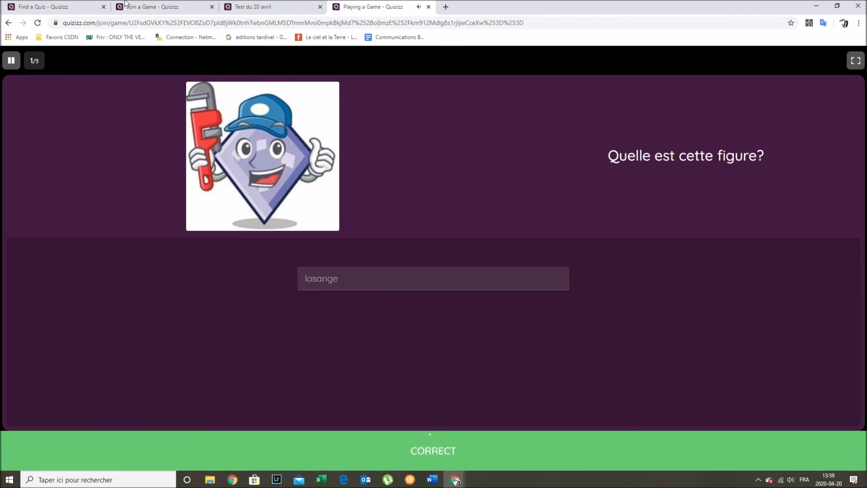
left_click(10, 63)
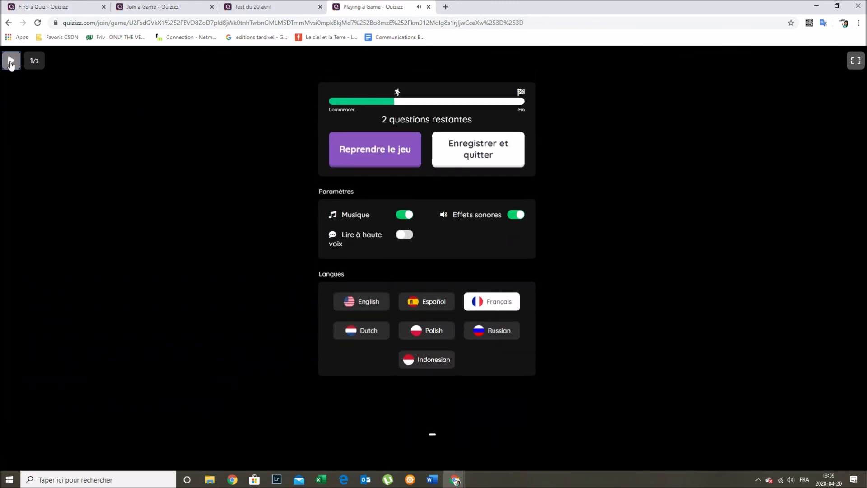
left_click(457, 152)
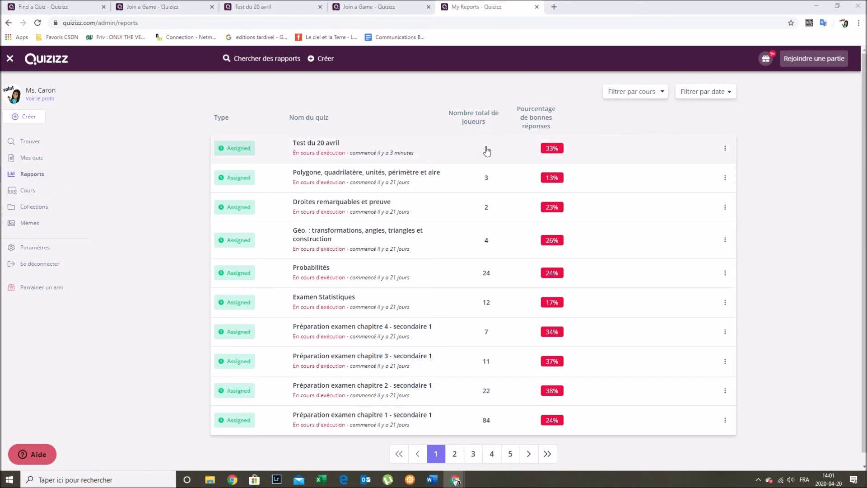
- Review the test student's attempt in the Test du 20 avril report: 33% accuracy, 600 points
left_click(389, 149)
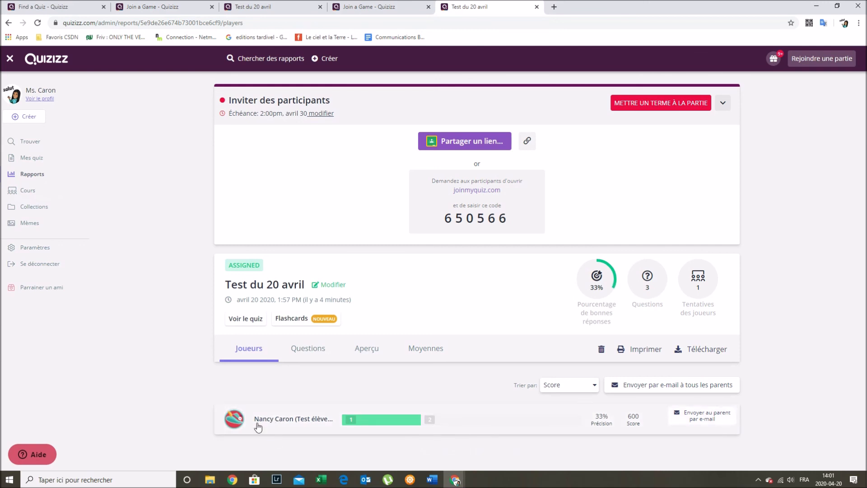
left_click(328, 421)
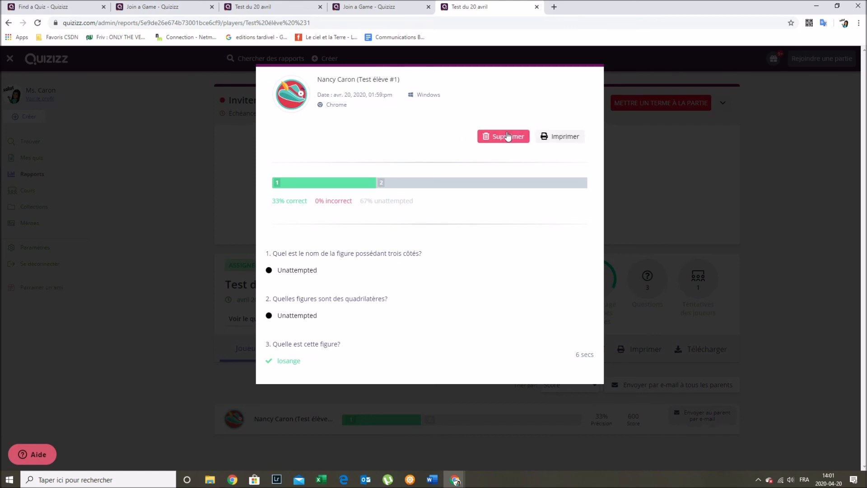
left_click(655, 155)
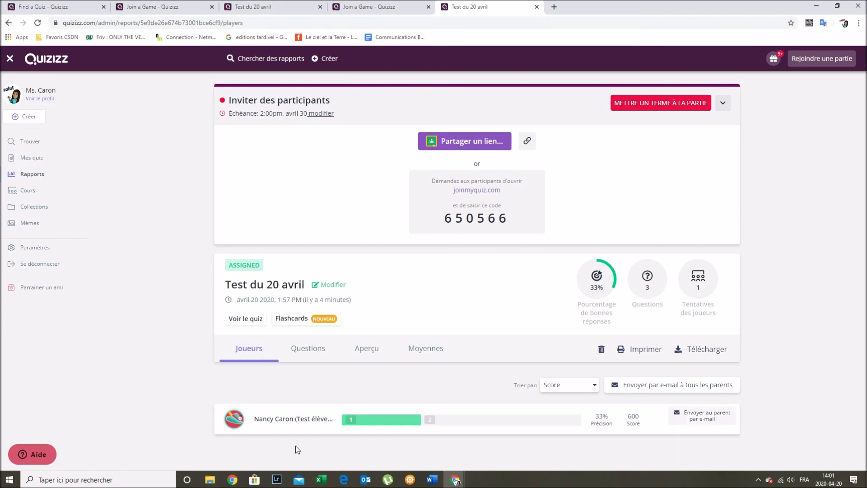
- Browse reports pages 5 and 7 and scroll through an older report's player results
left_click(42, 176)
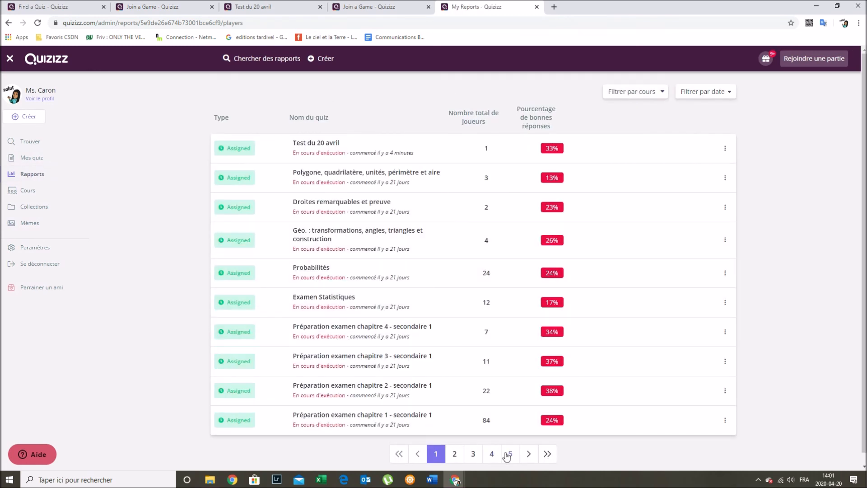
left_click(508, 455)
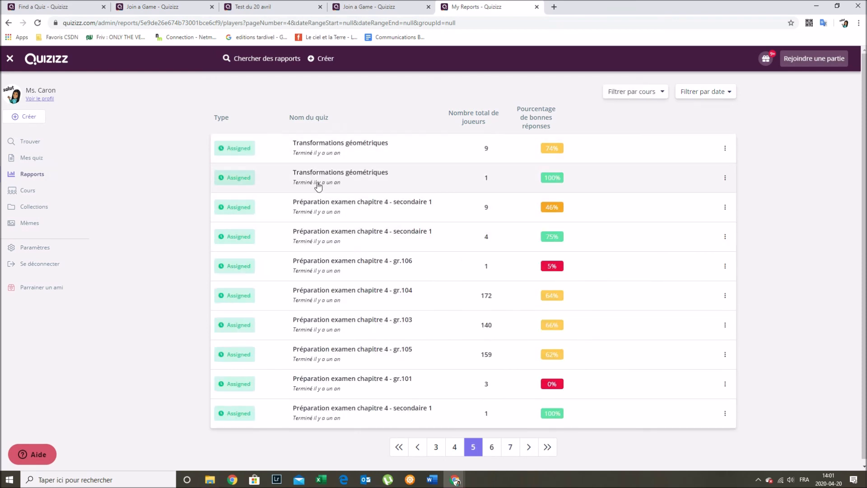
left_click(509, 447)
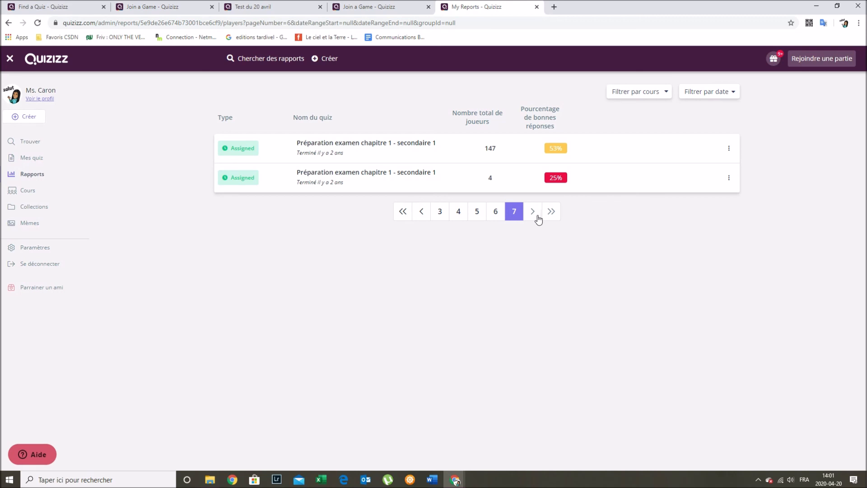
left_click(357, 149)
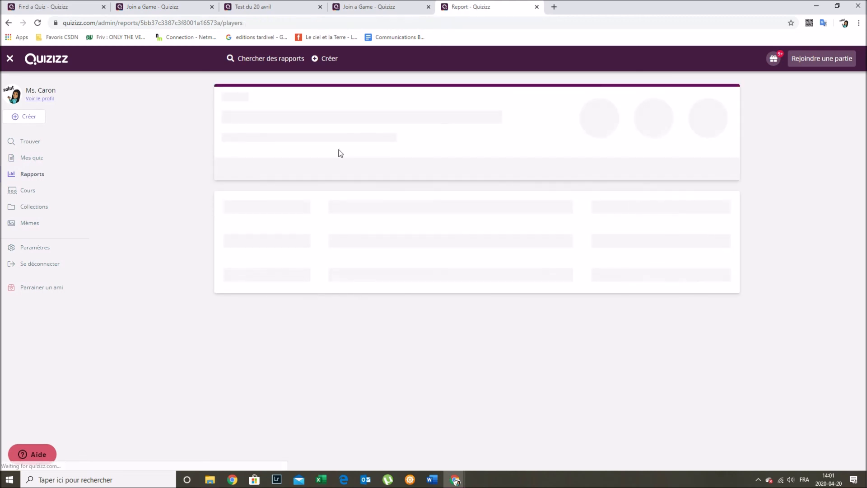
scroll(339, 285, "down", 4)
scroll(339, 281, "down", 12)
scroll(339, 280, "down", 20)
scroll(338, 279, "down", 20)
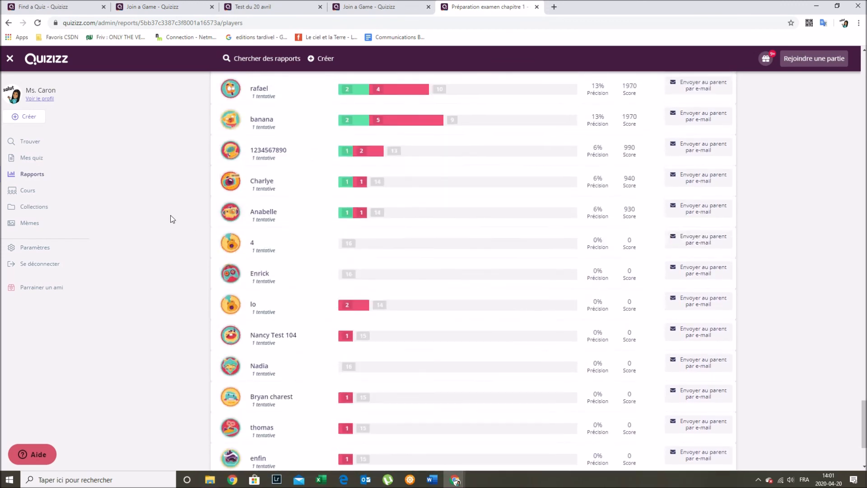
- Return to Mes quiz and check that Test du 20 avril heads the list of 20 quizzes
left_click(39, 174)
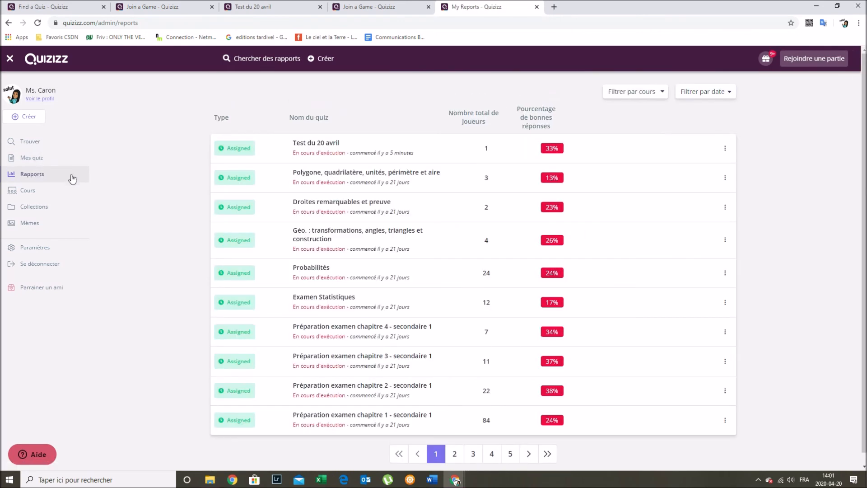
left_click(28, 161)
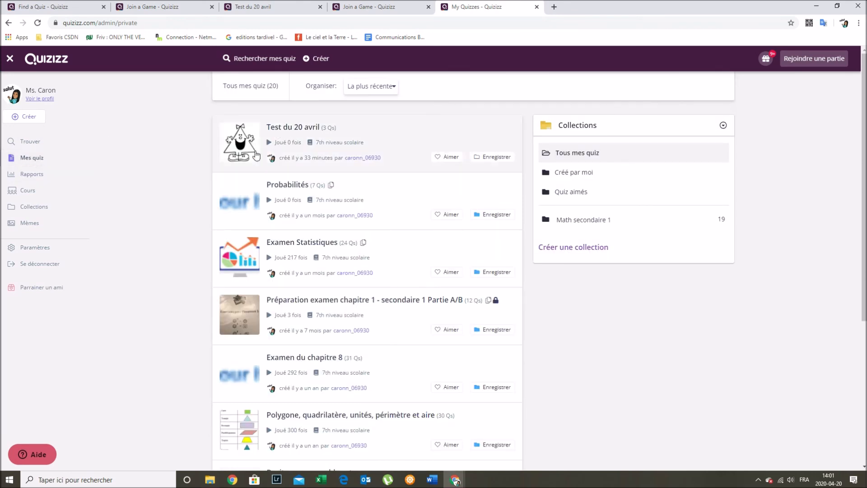
scroll(247, 159, "down", 1)
scroll(246, 159, "down", 6)
scroll(128, 258, "up", 2)
scroll(108, 257, "up", 4)
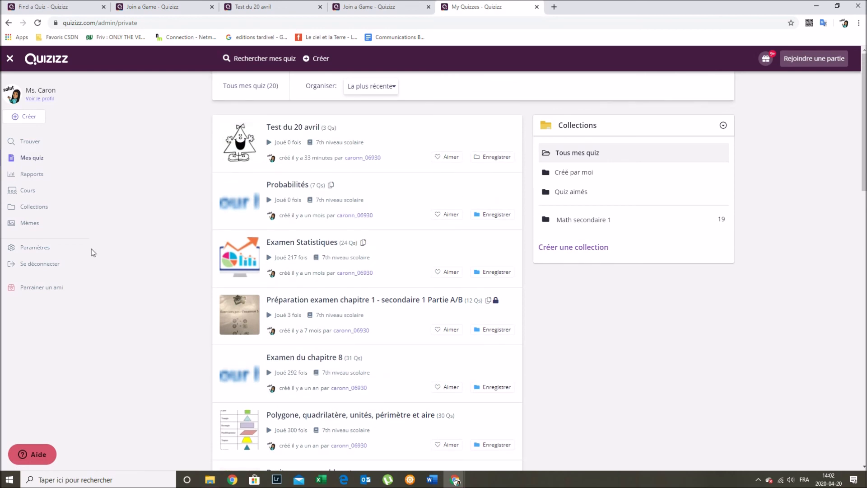